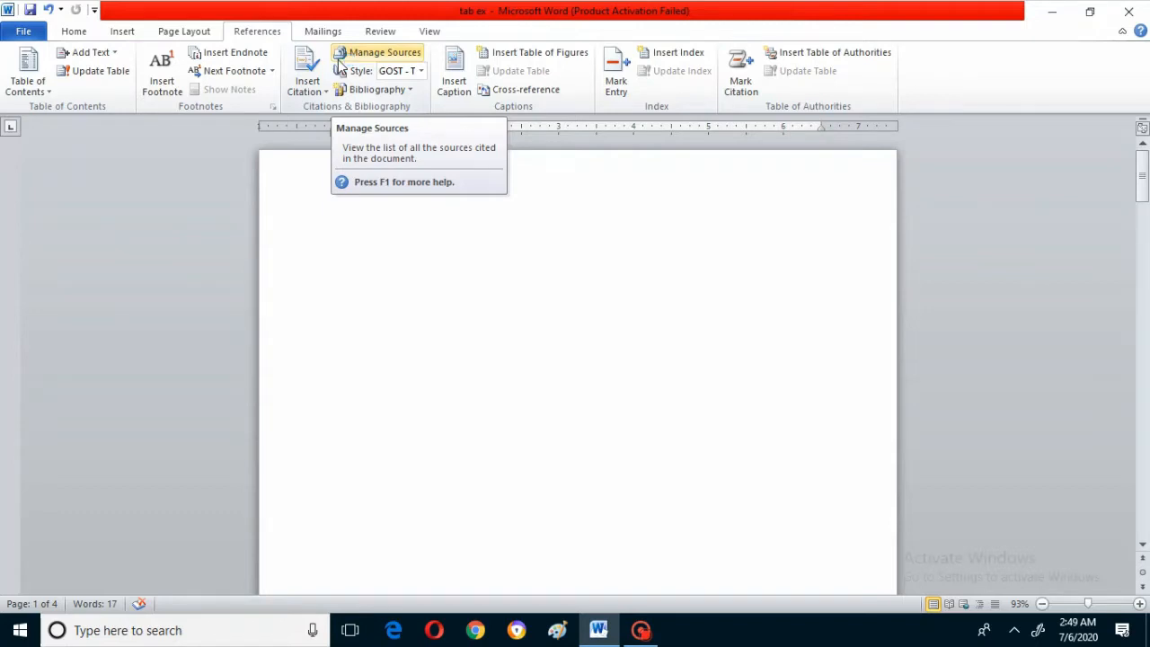
{"action": "left_click", "coordinate": [341, 63]}
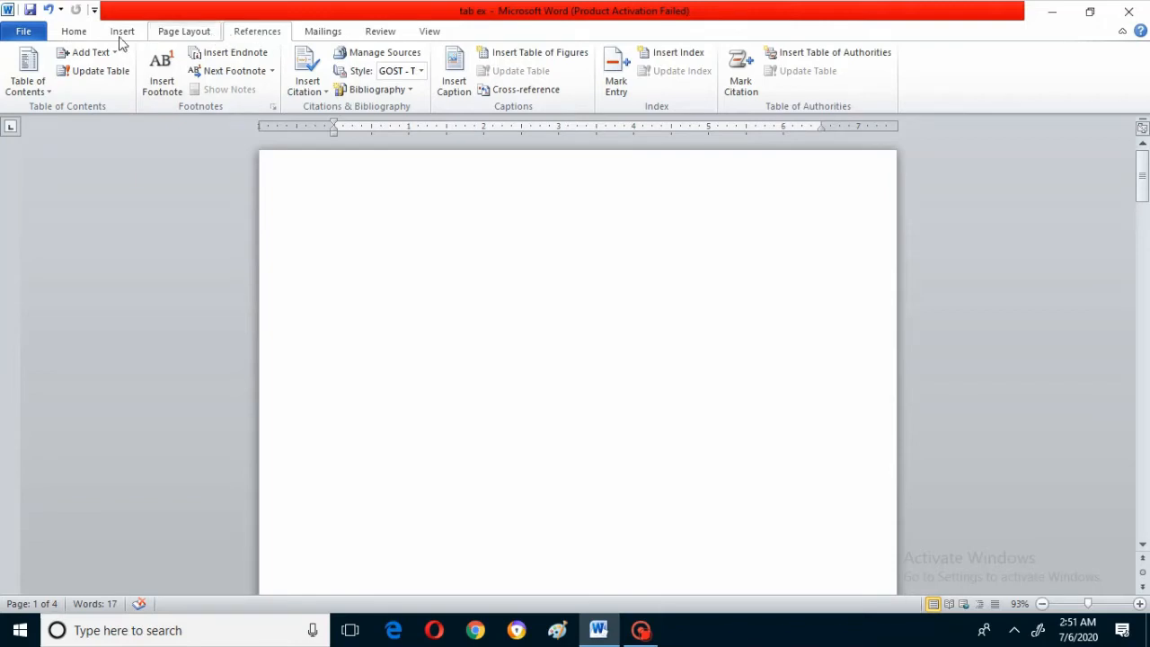
{"action": "left_click", "coordinate": [166, 34]}
{"action": "left_click", "coordinate": [256, 34]}
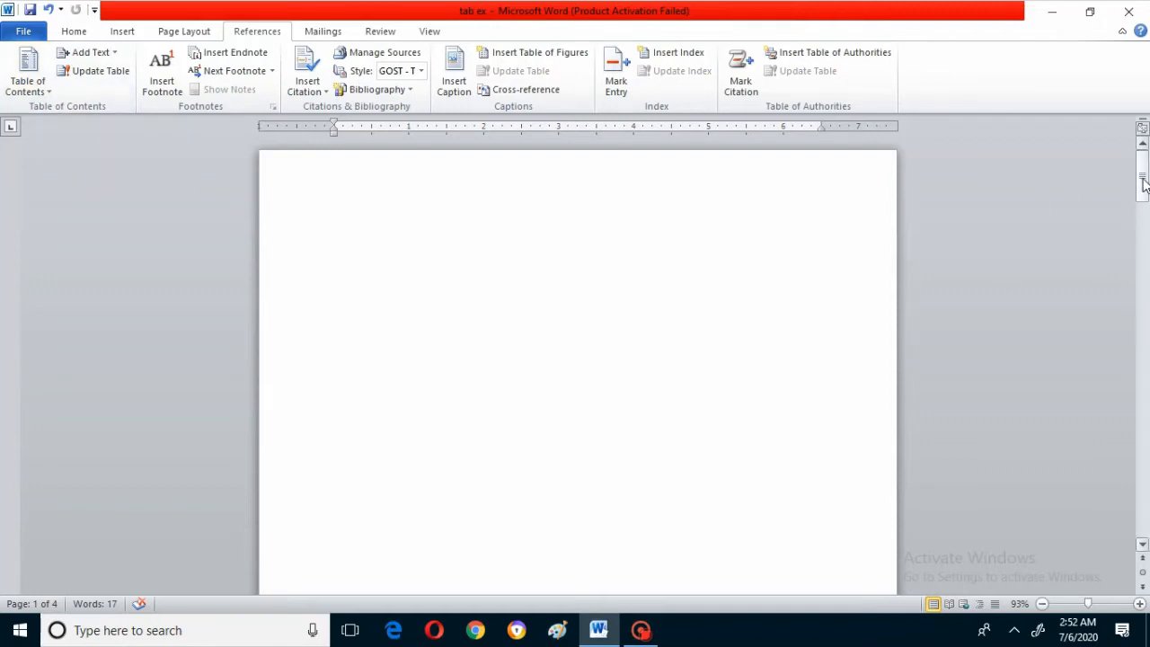
- Look through all pages of the document to review the section titles and the items listed under each
{"action": "scroll", "coordinate": [577, 359], "scroll_direction": "down", "scroll_amount": 10}
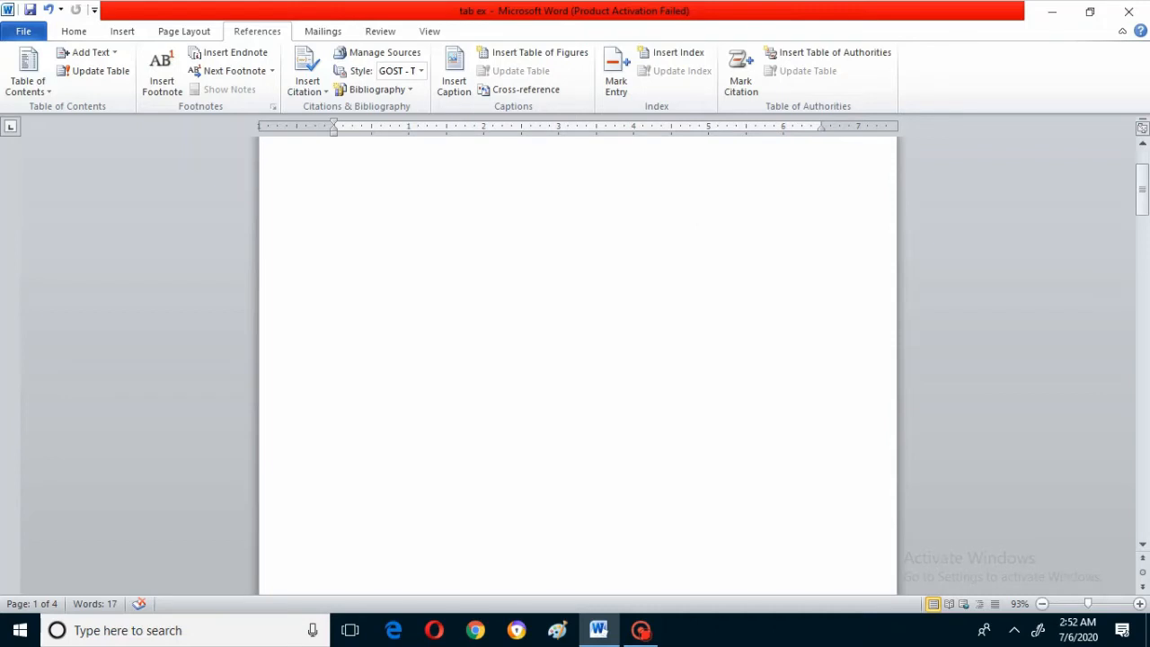
{"action": "scroll", "coordinate": [577, 360], "scroll_direction": "down", "scroll_amount": 1}
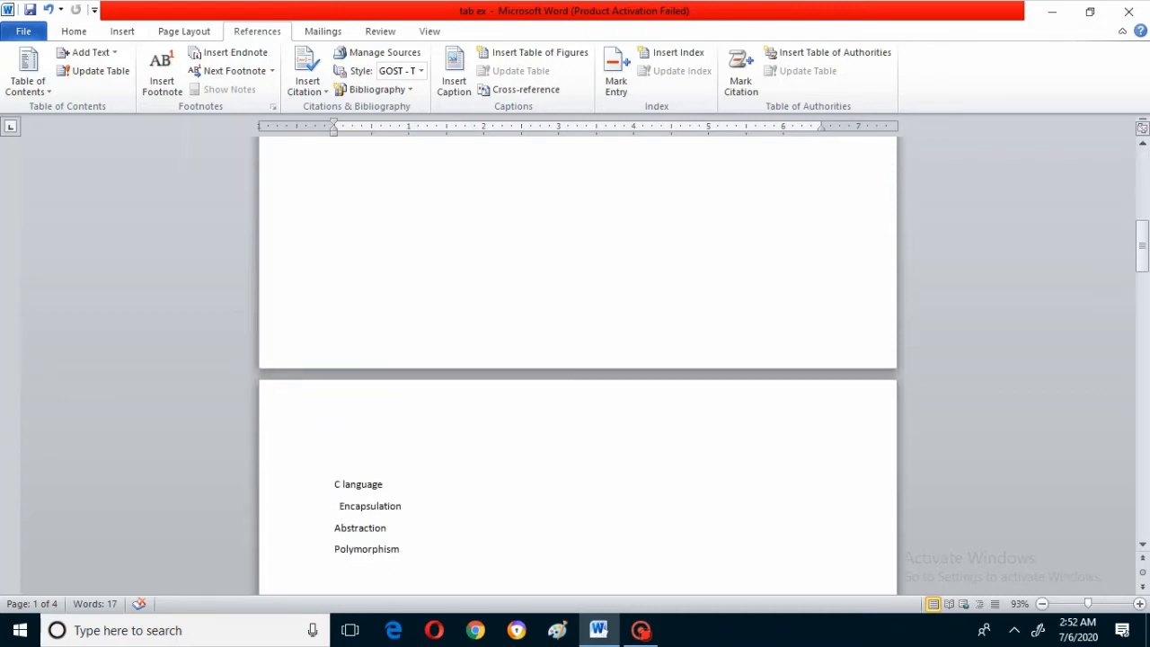
{"action": "scroll", "coordinate": [577, 359], "scroll_direction": "down", "scroll_amount": 3}
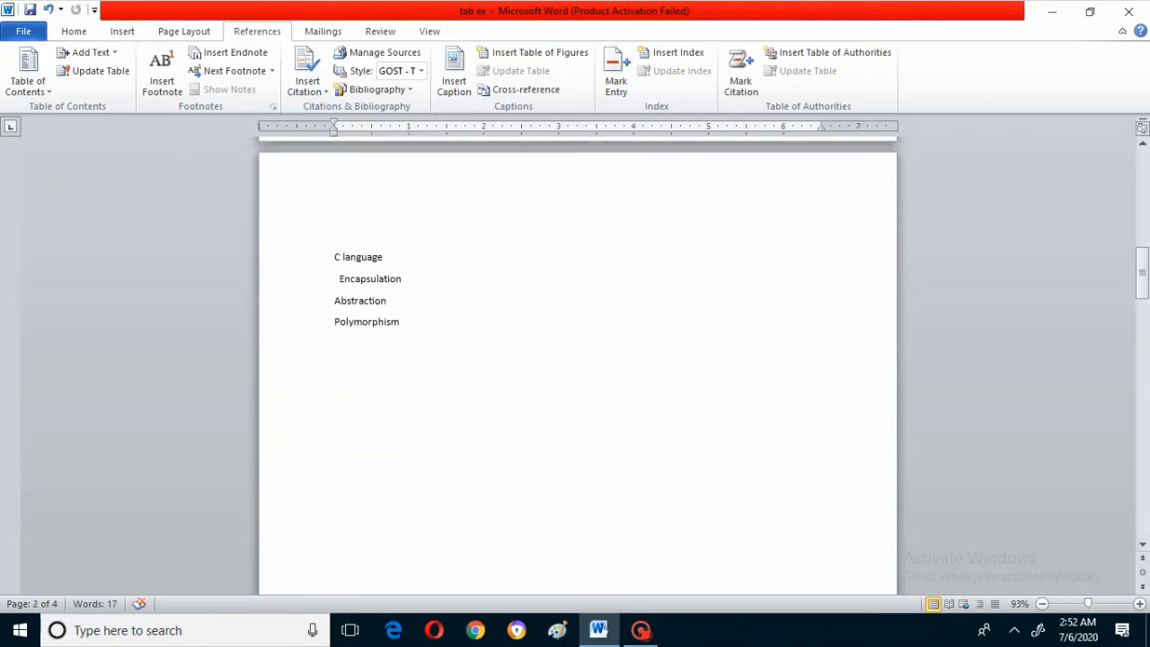
{"action": "scroll", "coordinate": [577, 359], "scroll_direction": "down", "scroll_amount": 11}
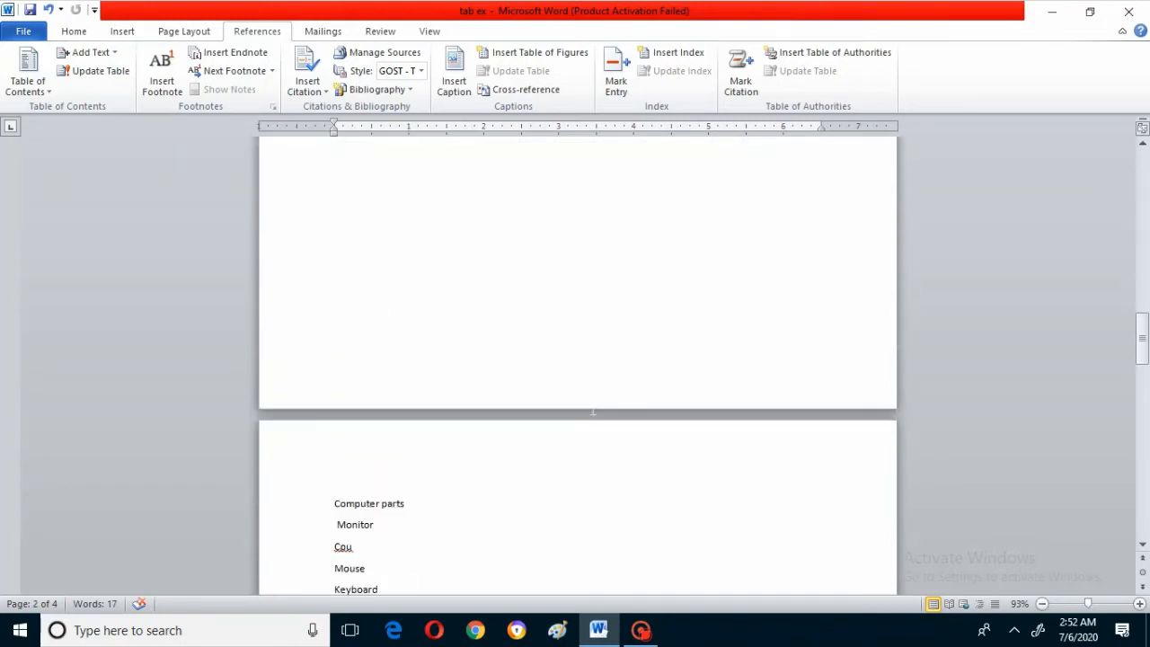
{"action": "scroll", "coordinate": [577, 359], "scroll_direction": "down", "scroll_amount": 13}
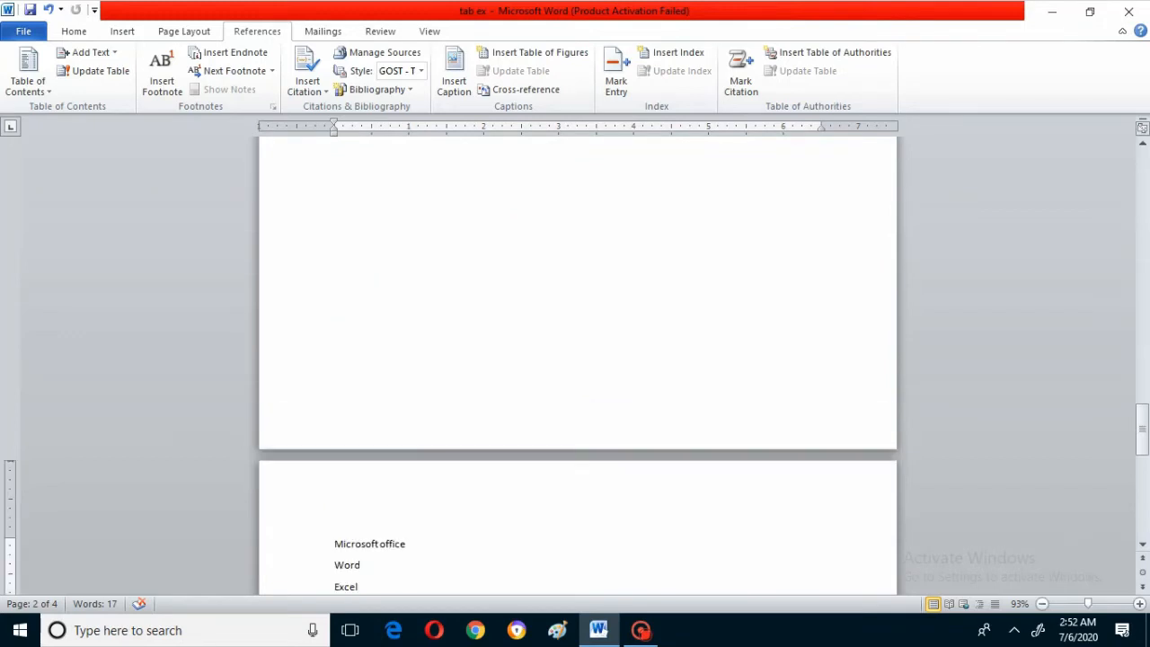
{"action": "scroll", "coordinate": [578, 359], "scroll_direction": "down", "scroll_amount": 5}
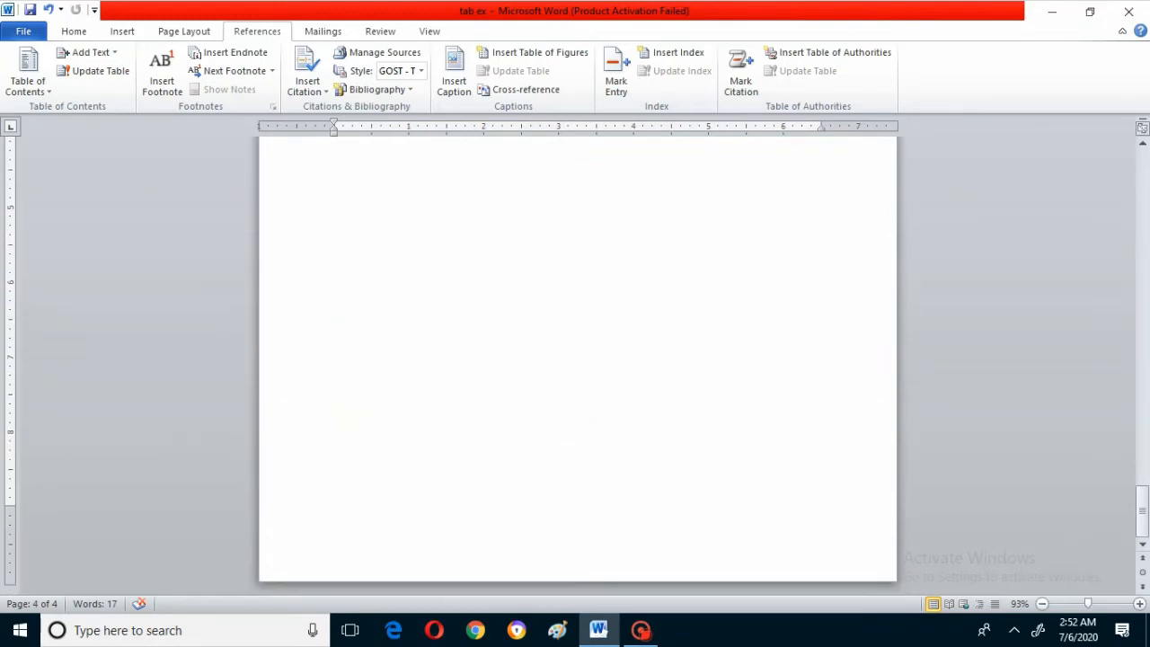
{"action": "scroll", "coordinate": [578, 359], "scroll_direction": "up", "scroll_amount": 4}
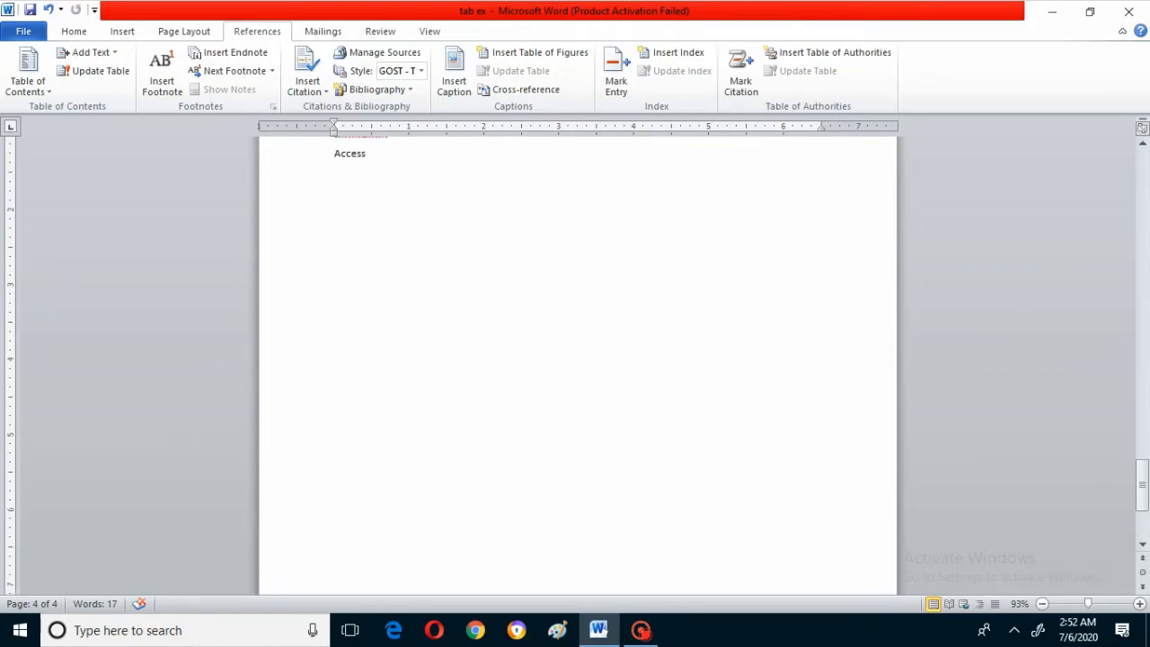
{"action": "scroll", "coordinate": [577, 359], "scroll_direction": "up", "scroll_amount": 3}
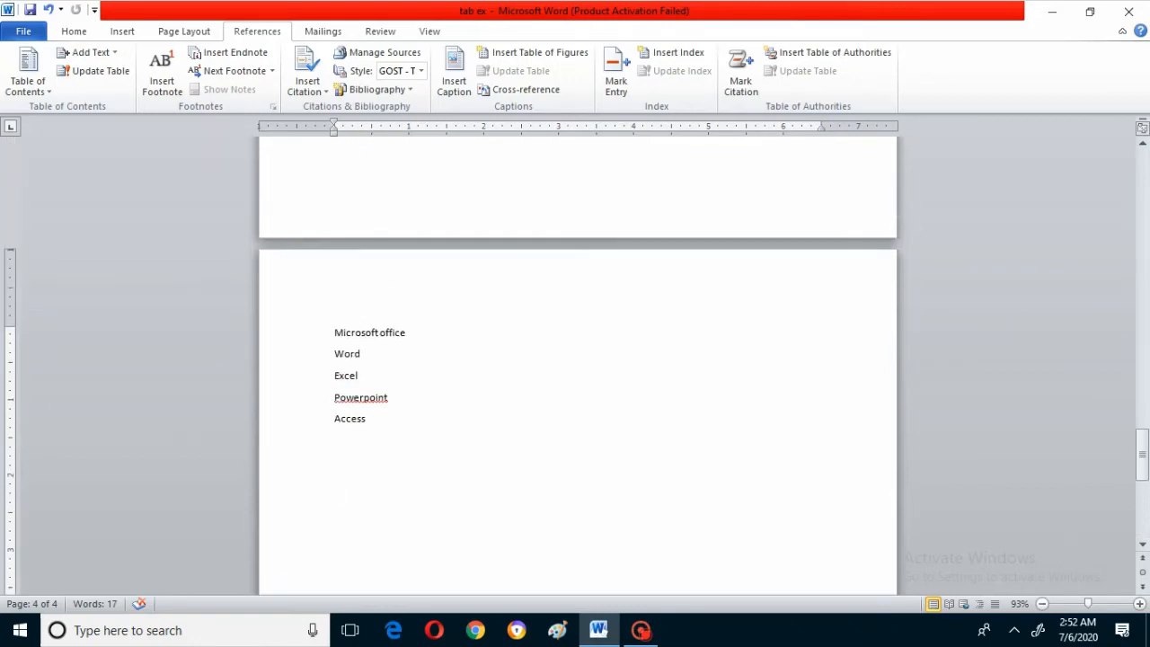
{"action": "scroll", "coordinate": [577, 359], "scroll_direction": "up", "scroll_amount": 6}
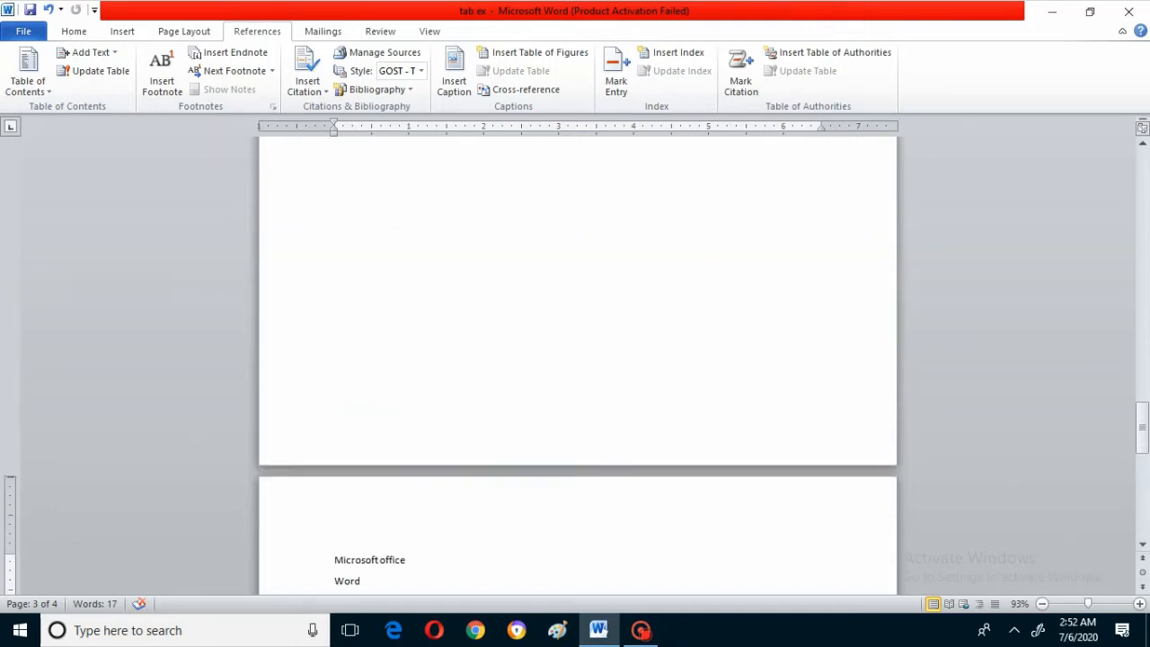
{"action": "scroll", "coordinate": [577, 359], "scroll_direction": "up", "scroll_amount": 20}
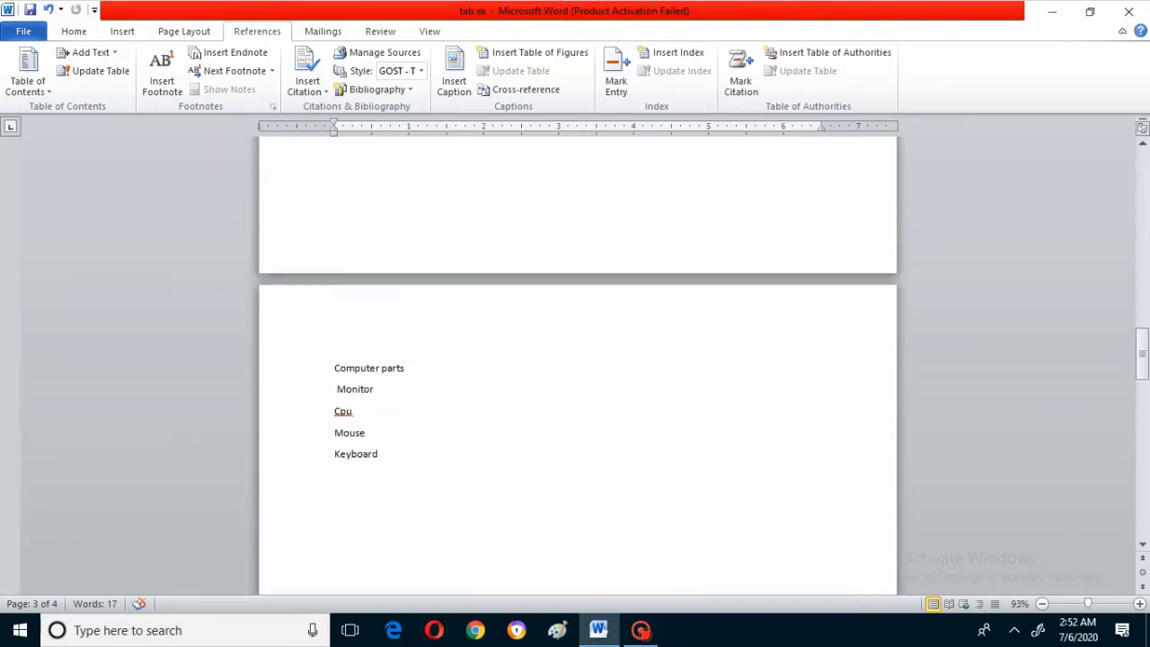
{"action": "scroll", "coordinate": [577, 359], "scroll_direction": "up", "scroll_amount": 15}
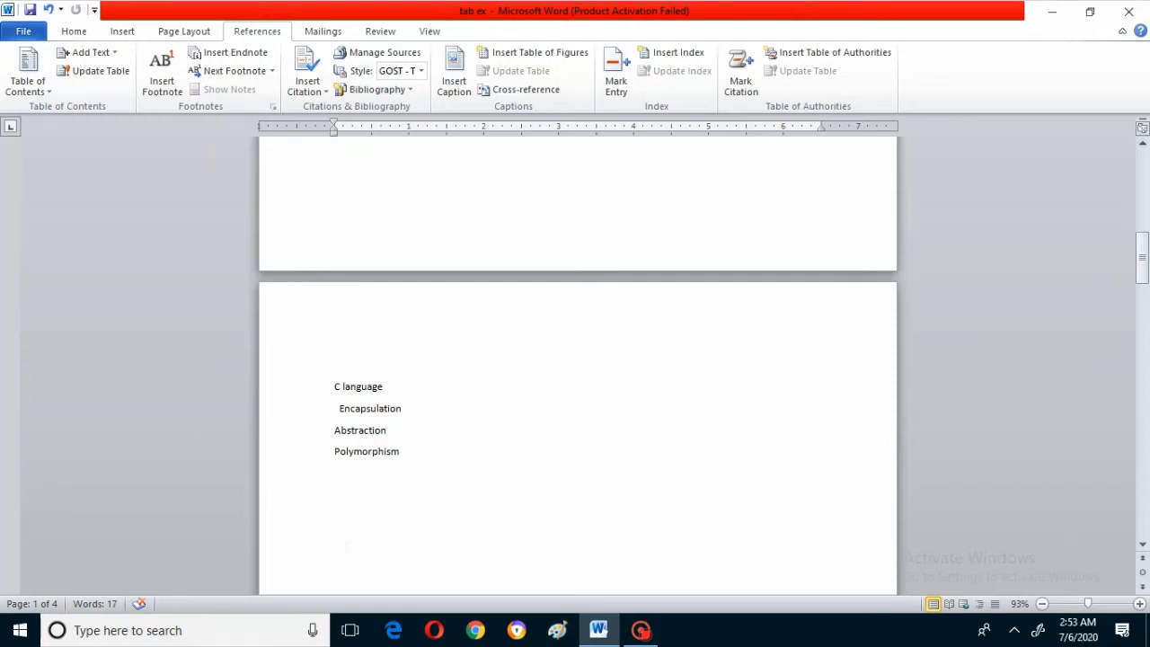
{"action": "scroll", "coordinate": [346, 543], "scroll_direction": "up", "scroll_amount": 15}
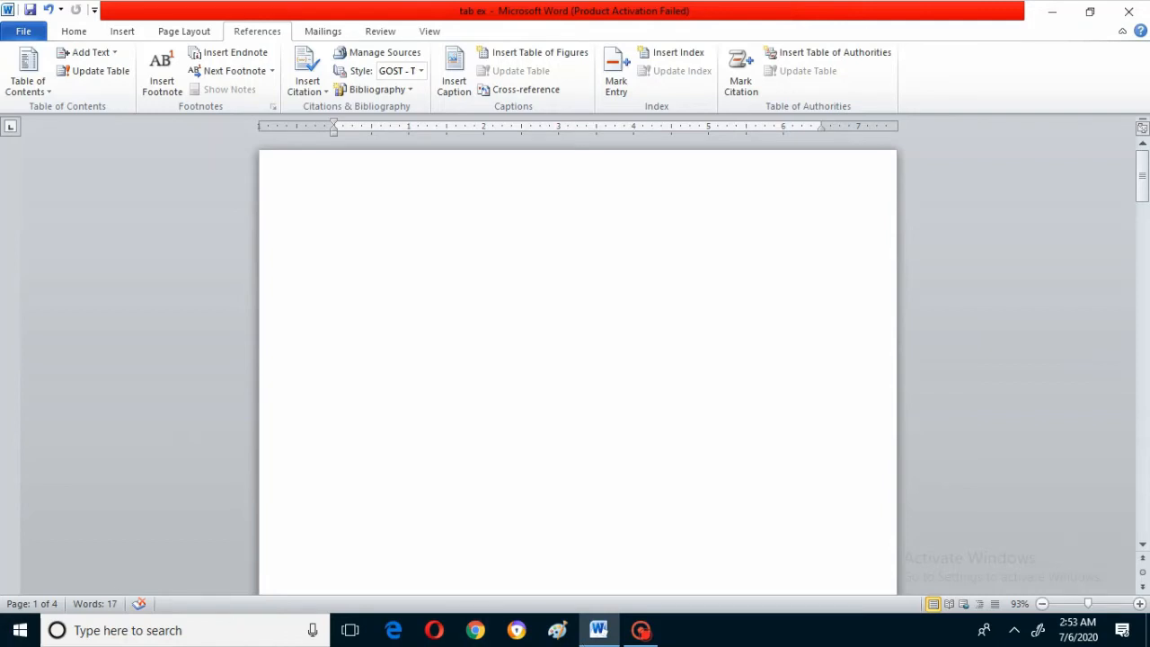
- Apply the Heading 1 style to the "C language" title on page 2
{"action": "scroll", "coordinate": [577, 360], "scroll_direction": "down", "scroll_amount": 15}
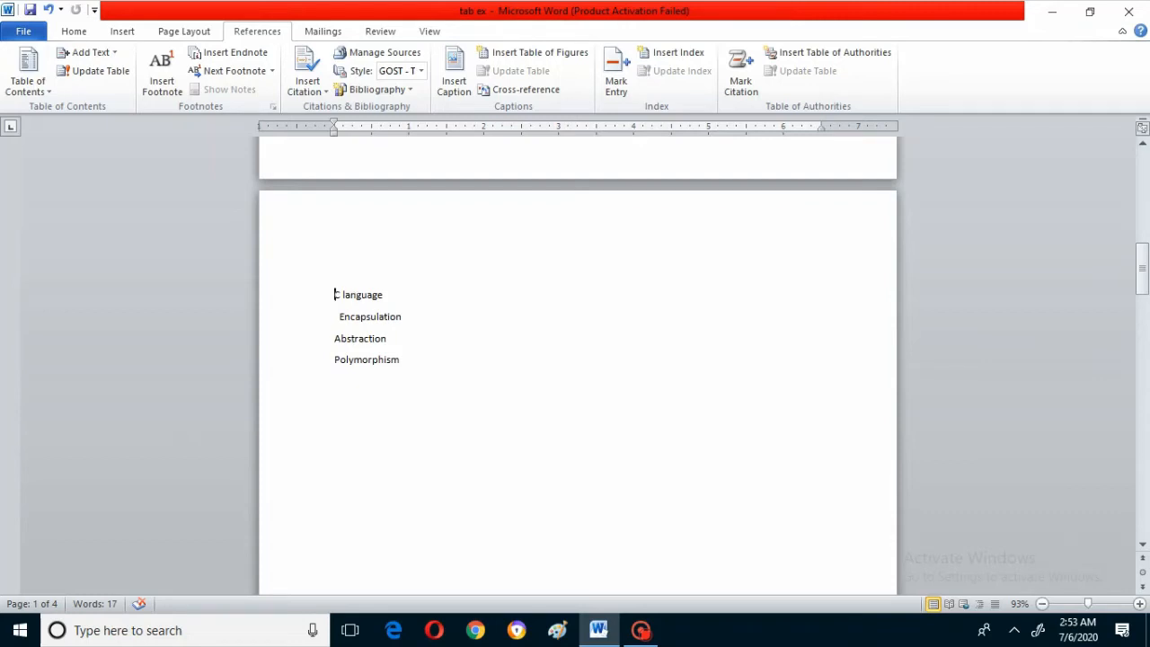
{"action": "key", "text": "shift+End"}
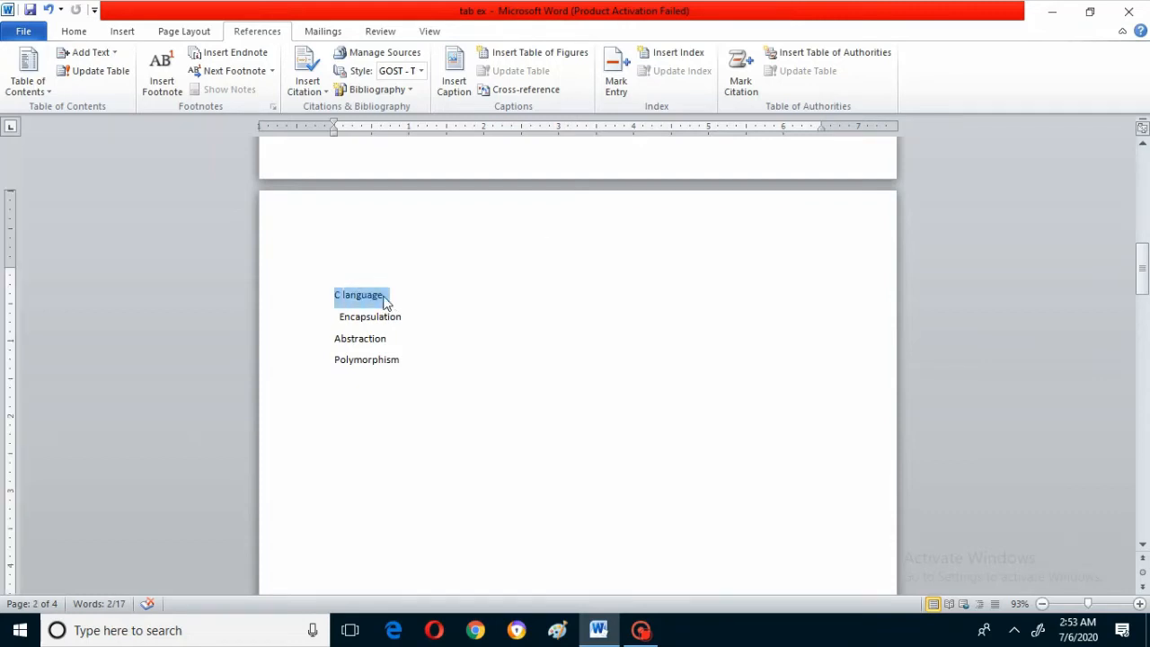
{"action": "left_click", "coordinate": [130, 36]}
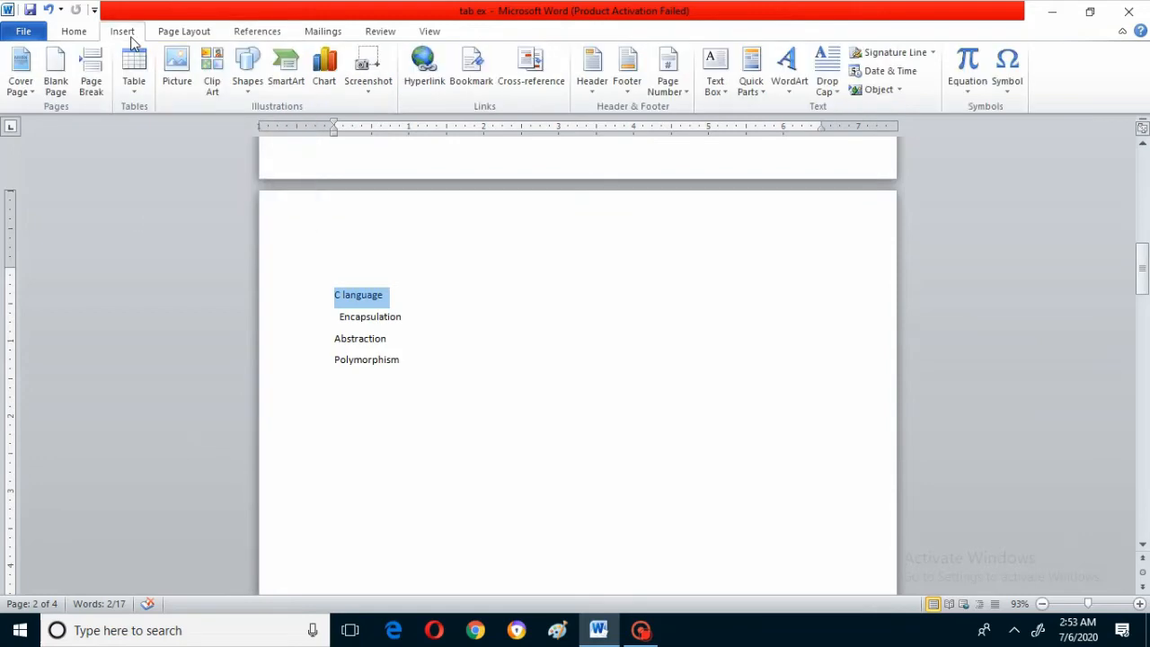
{"action": "left_click", "coordinate": [85, 38]}
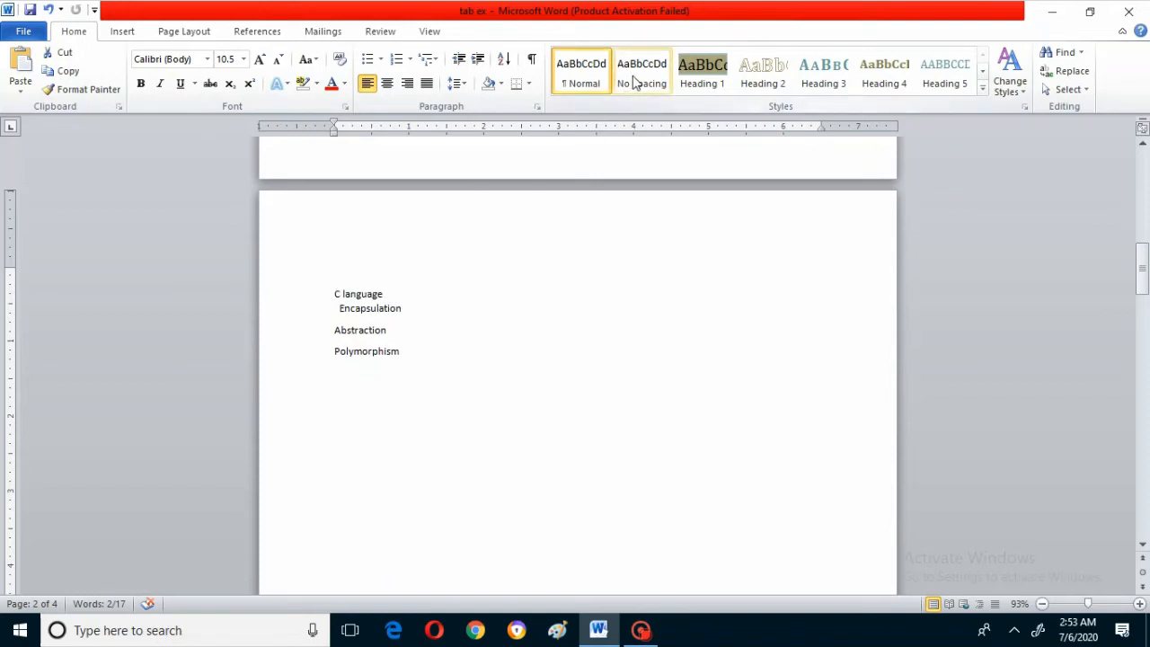
{"action": "left_click", "coordinate": [702, 85]}
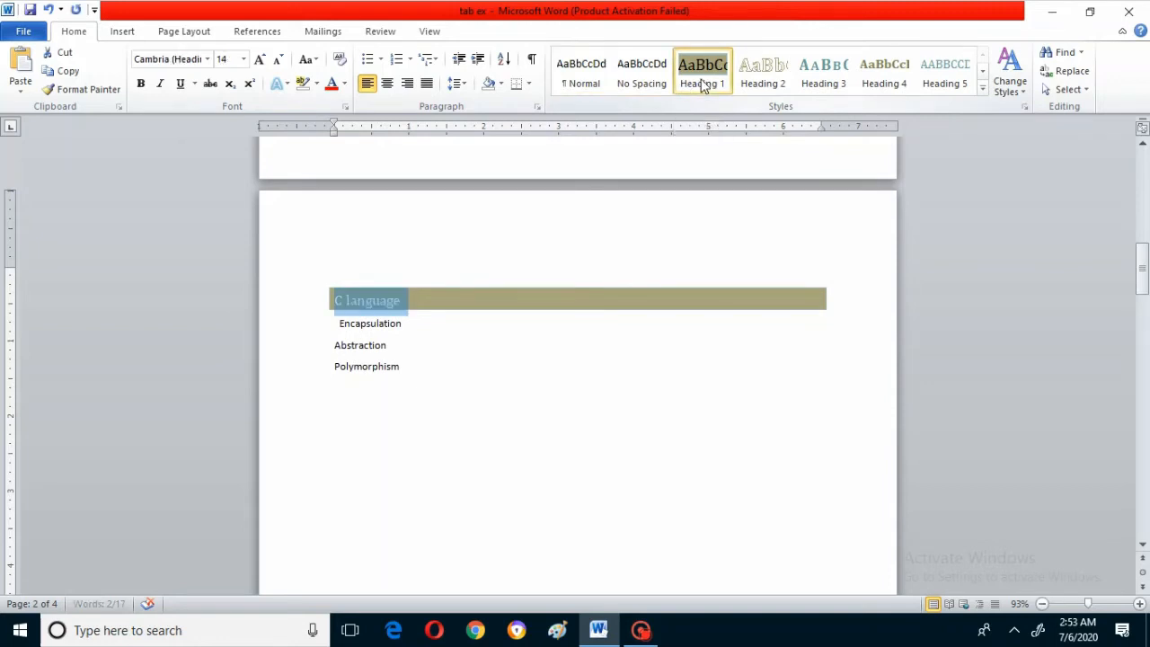
- Set the font size of the Encapsulation, Abstraction and Polymorphism lines under "C language" to 12
{"action": "key", "text": "Down"}
{"action": "key", "text": "Down"}
{"action": "key", "text": "Down"}
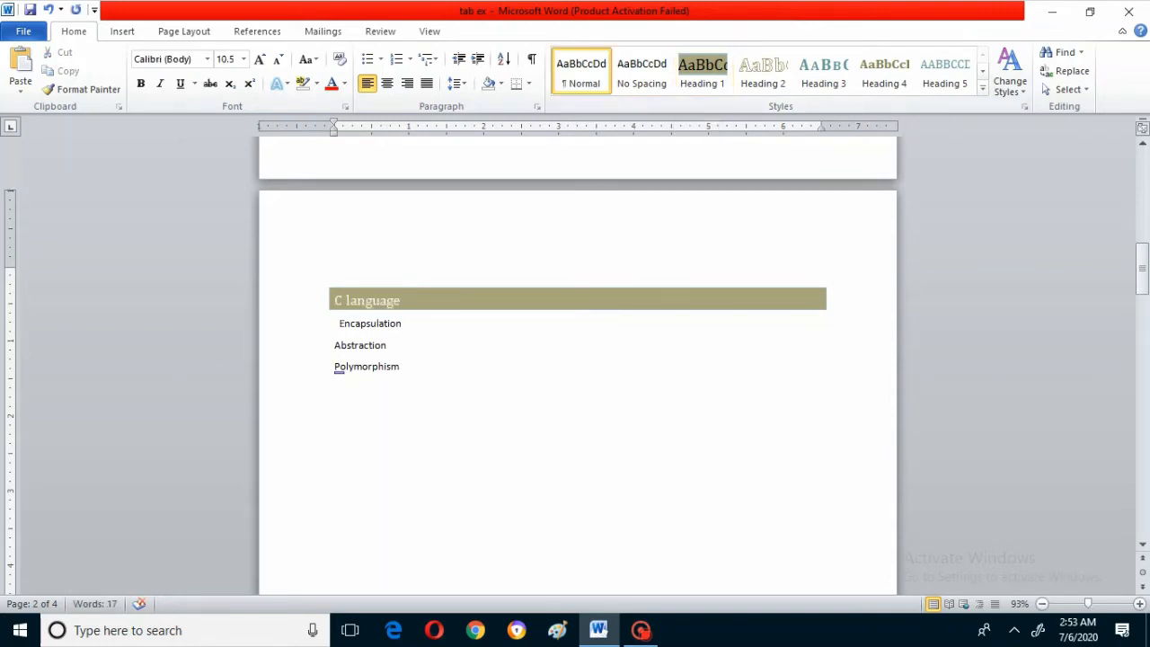
{"action": "left_click_drag", "start_coordinate": [334, 323], "coordinate": [399, 369]}
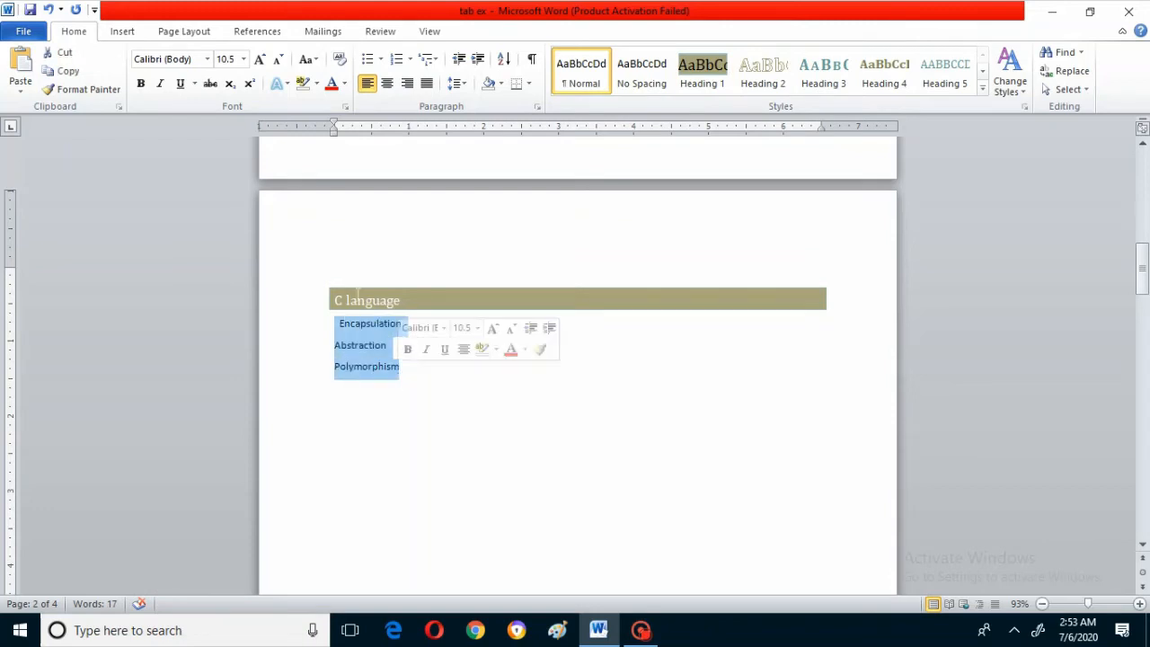
{"action": "left_click", "coordinate": [243, 59]}
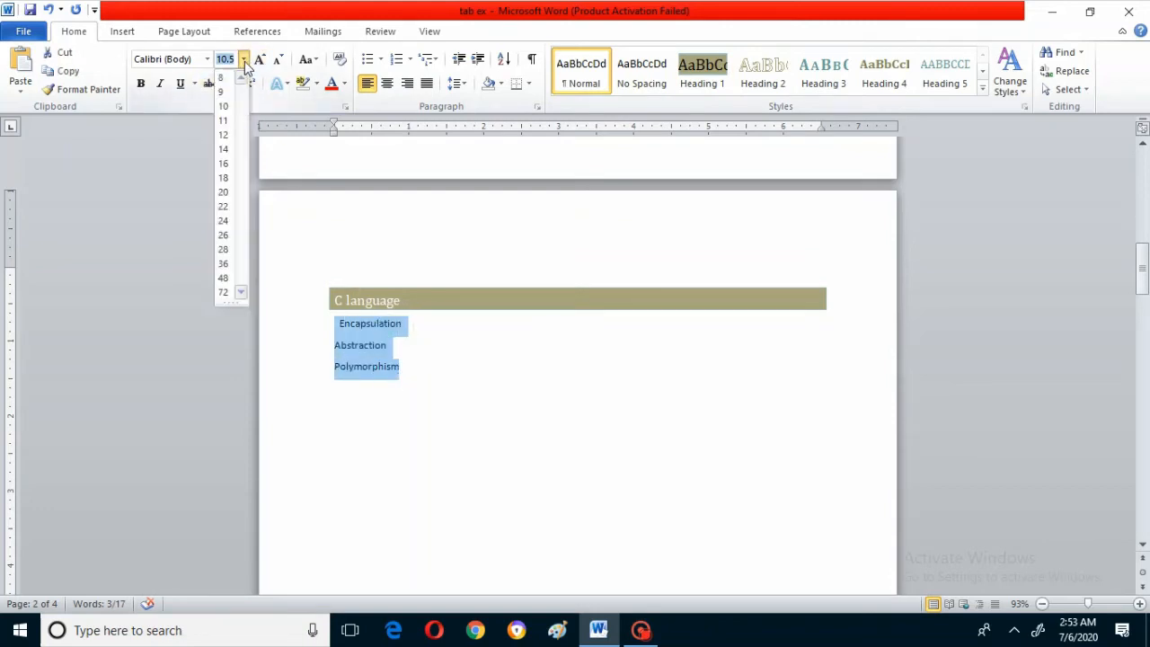
{"action": "left_click", "coordinate": [225, 135]}
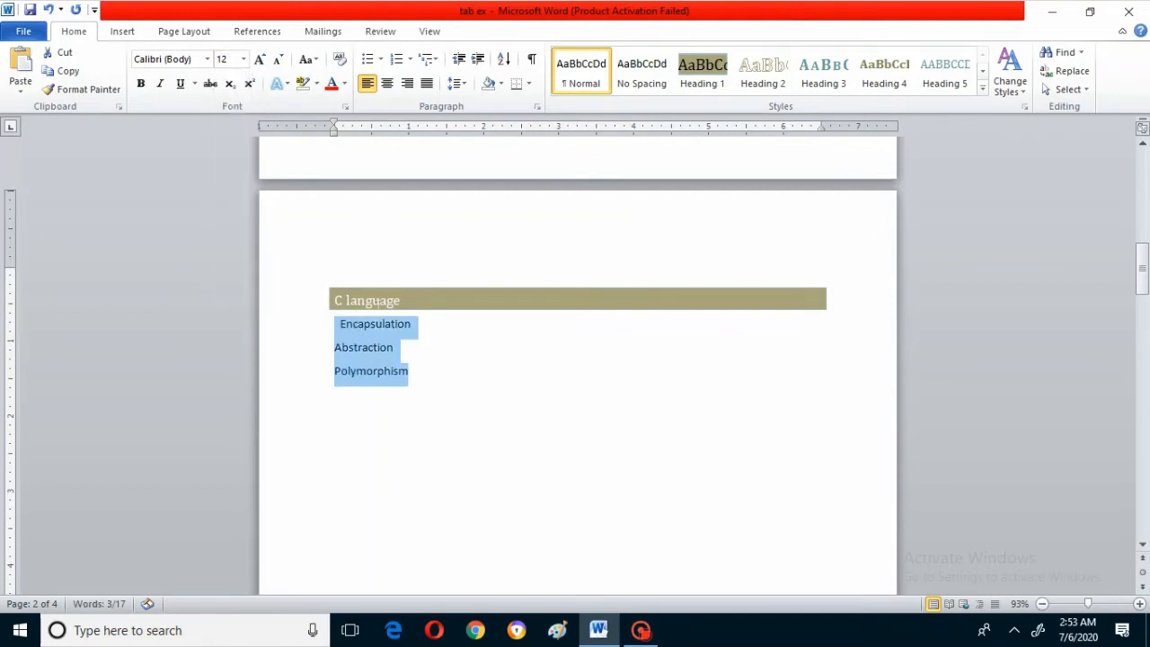
{"action": "left_click", "coordinate": [563, 337]}
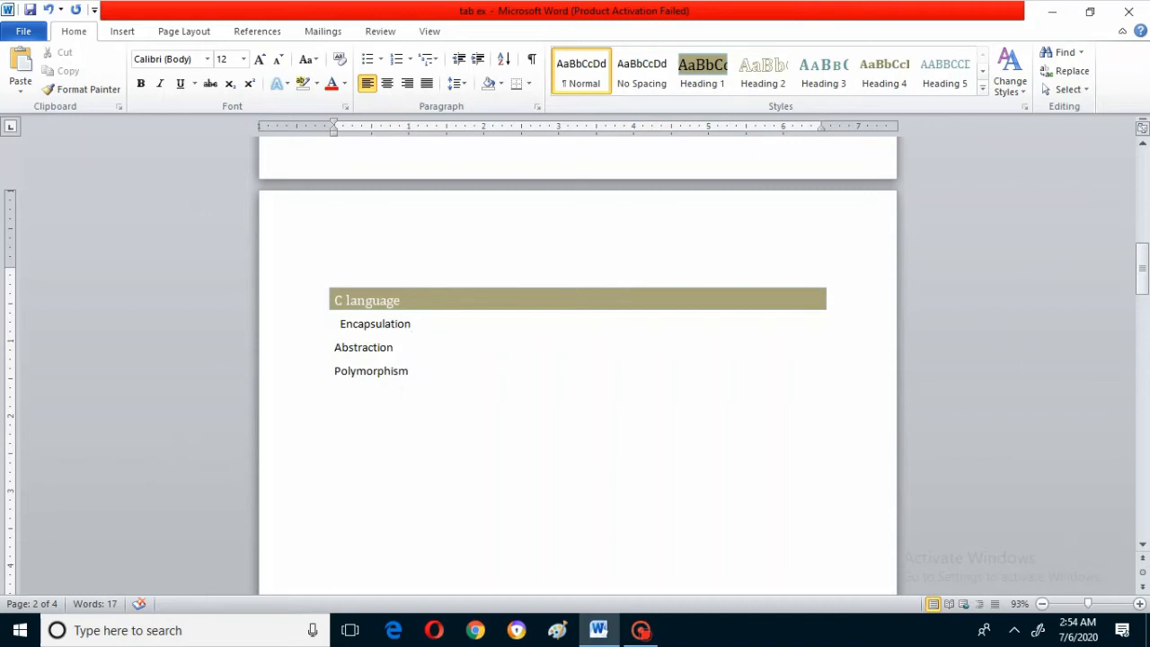
- Apply the Heading 1 style to the "Computer parts" title on page 3
{"action": "scroll", "coordinate": [577, 359], "scroll_direction": "down", "scroll_amount": 15}
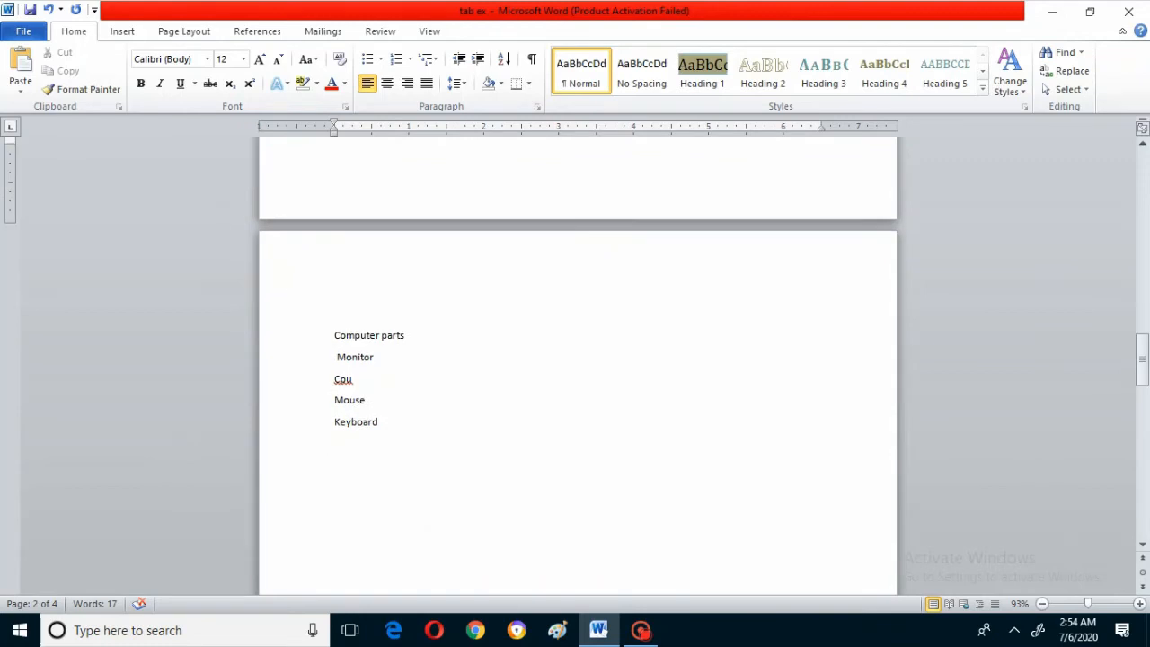
{"action": "left_click_drag", "start_coordinate": [334, 335], "coordinate": [413, 337]}
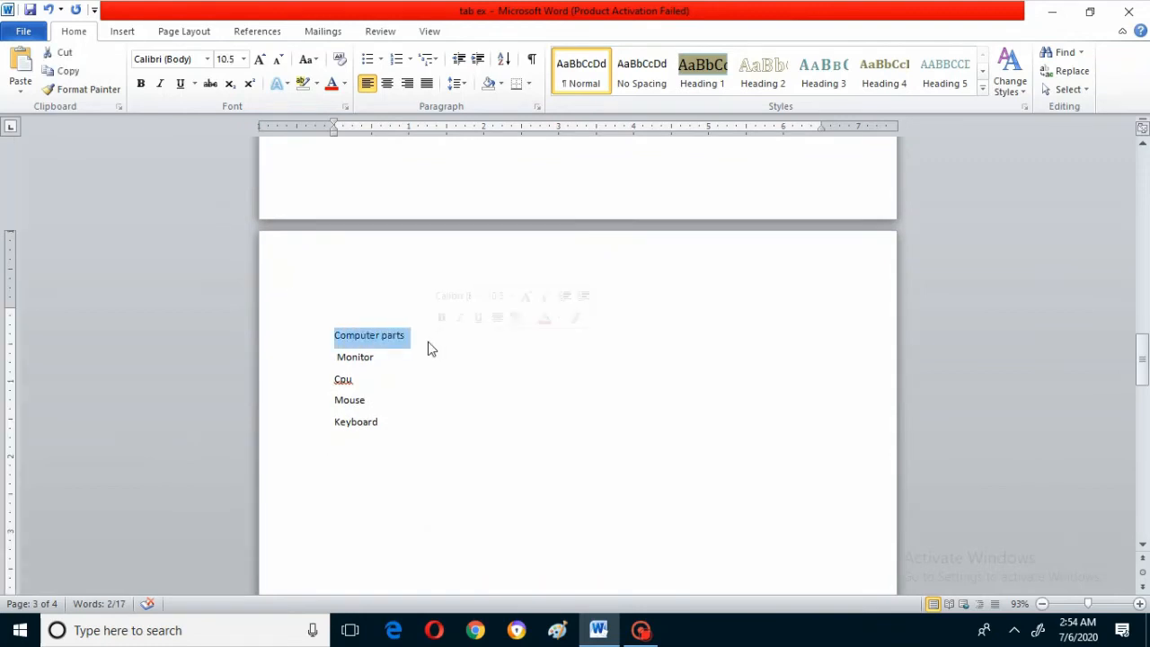
{"action": "left_click", "coordinate": [706, 78]}
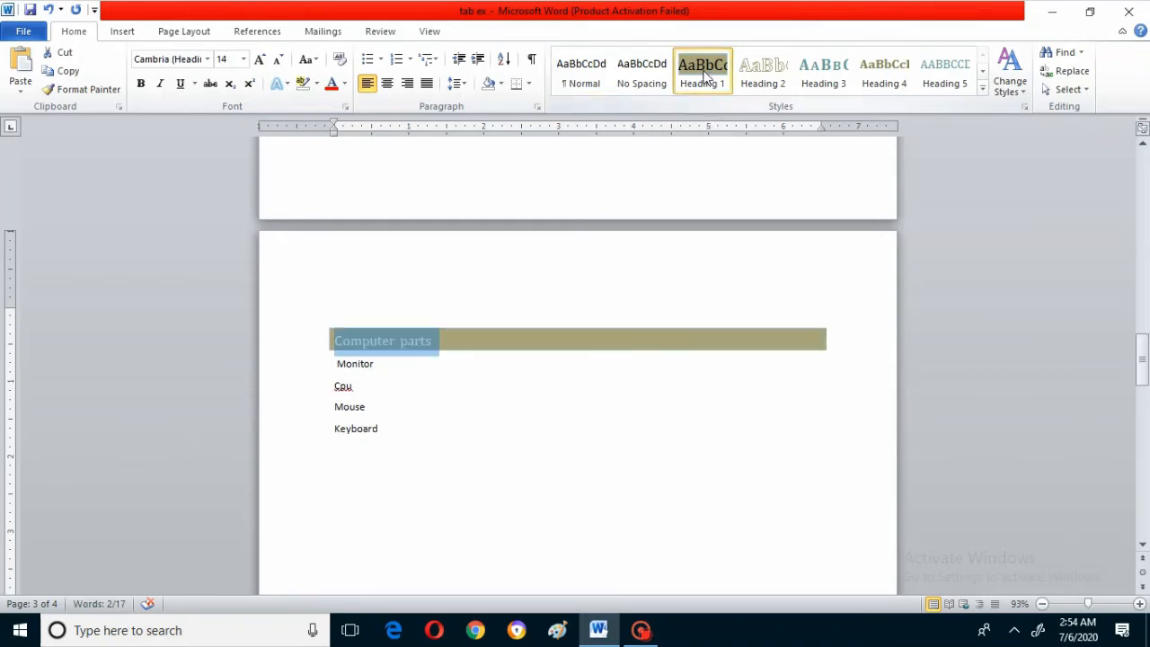
- Set the font size of the Monitor, Cpu, Mouse and Keyboard lines under "Computer parts" to 14
{"action": "left_click", "coordinate": [379, 428]}
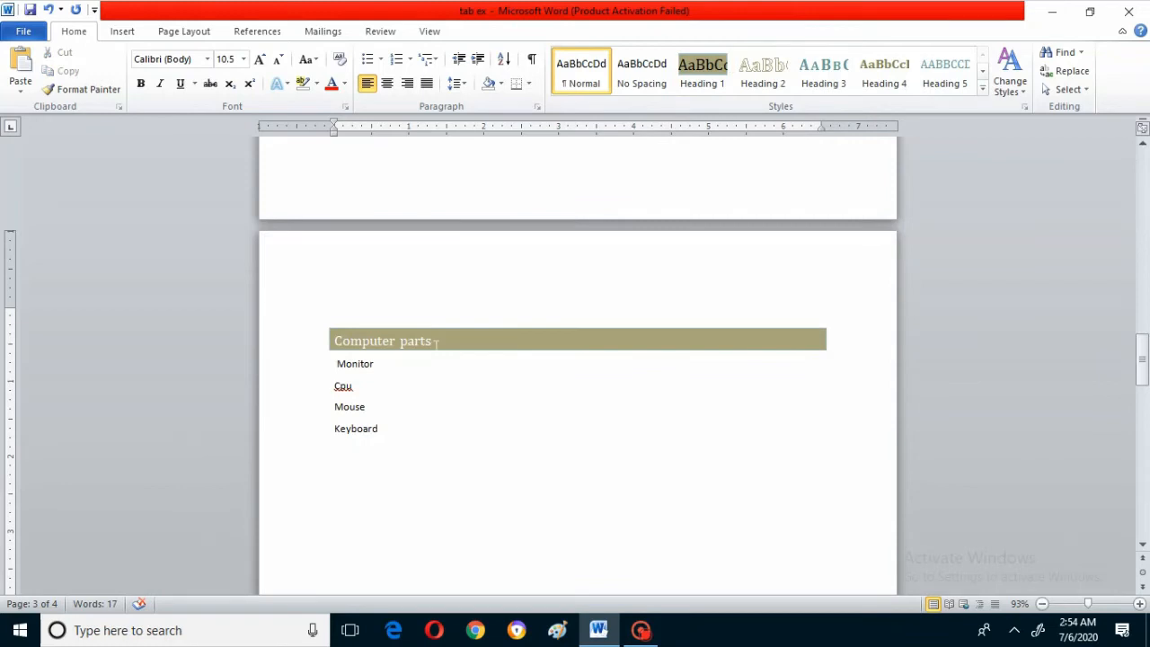
{"action": "left_click_drag", "start_coordinate": [336, 364], "coordinate": [399, 437]}
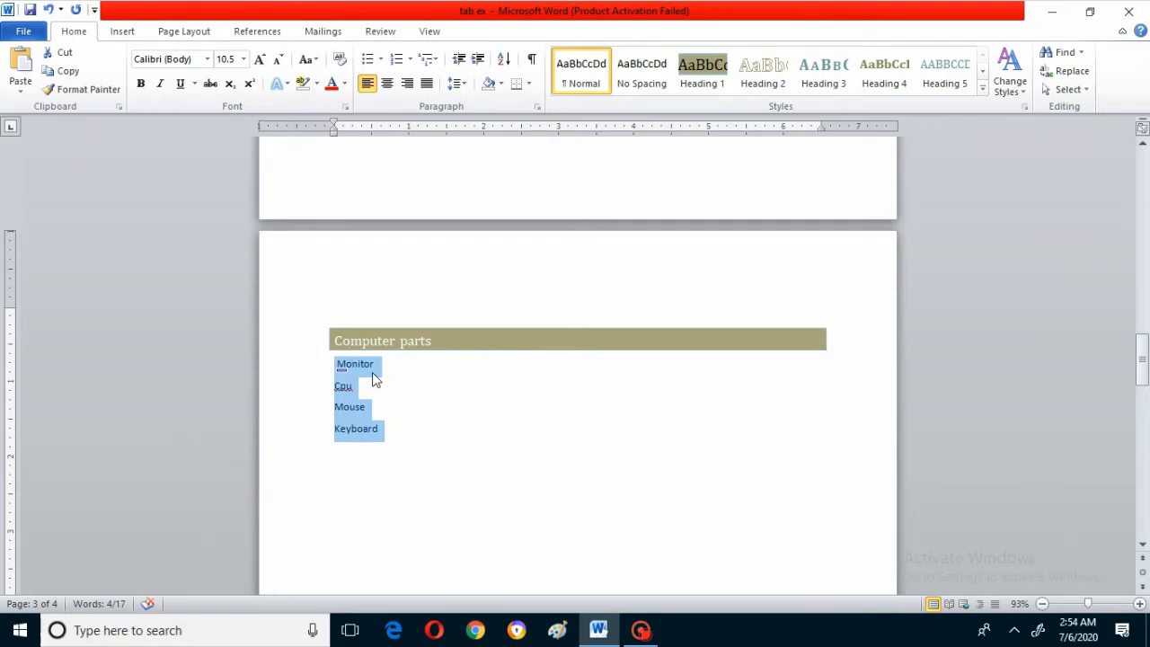
{"action": "left_click", "coordinate": [244, 59]}
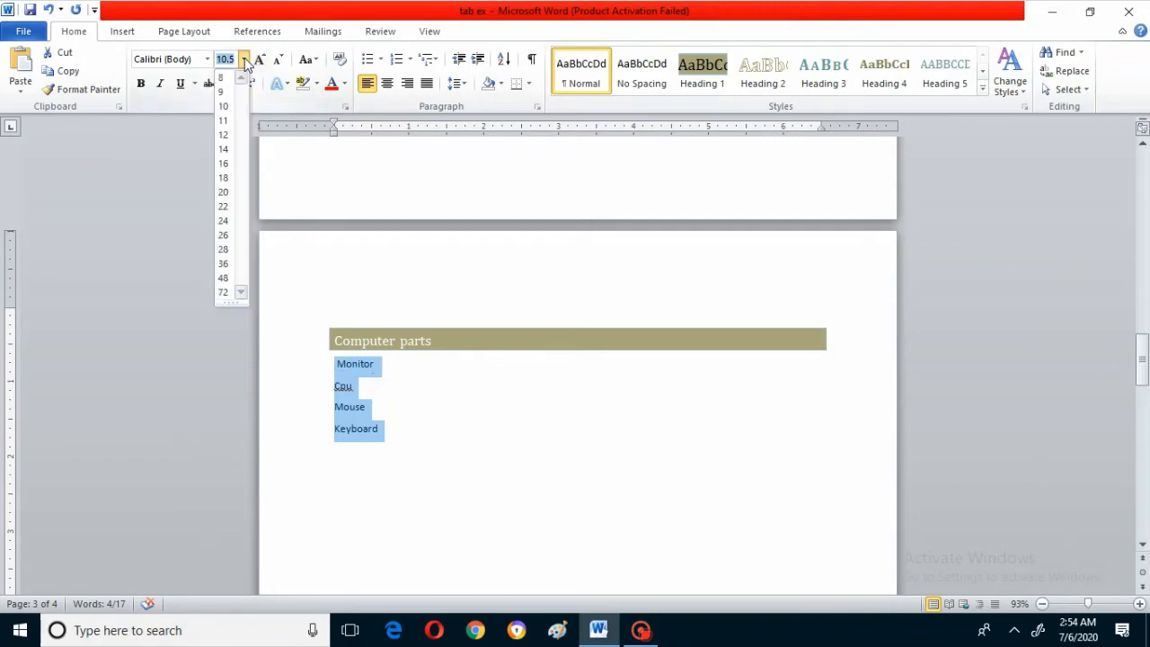
{"action": "left_click", "coordinate": [224, 149]}
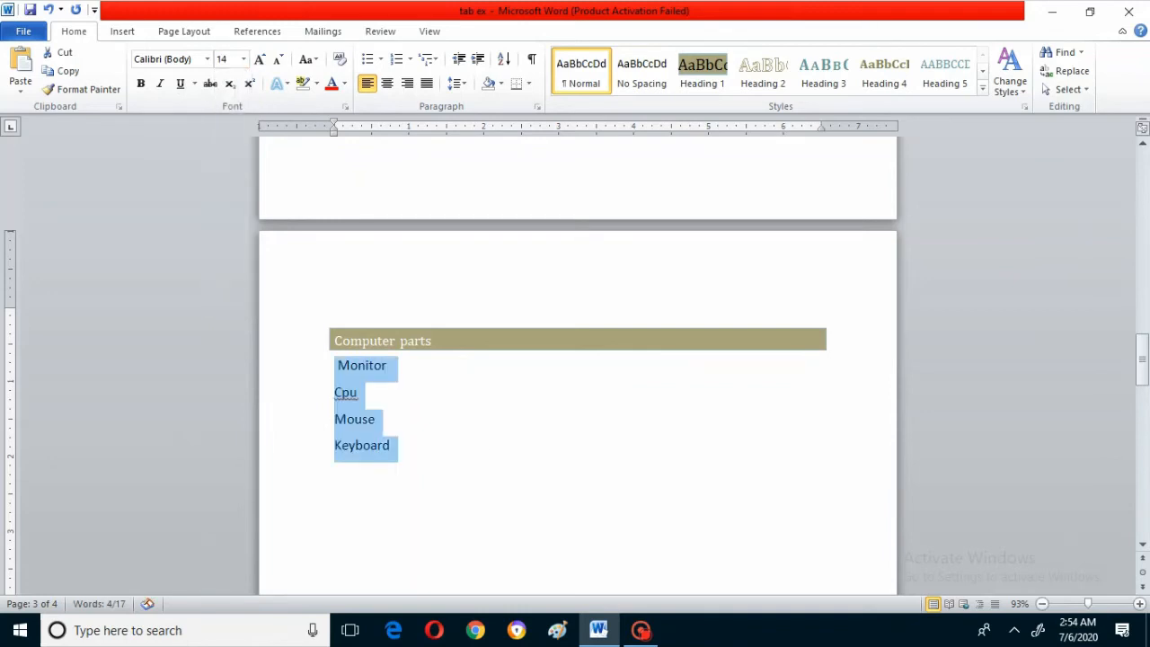
- Apply the Heading 1 style to the "Microsoft office" title on page 4
{"action": "scroll", "coordinate": [494, 458], "scroll_direction": "down", "scroll_amount": 5}
{"action": "scroll", "coordinate": [578, 360], "scroll_direction": "down", "scroll_amount": 3}
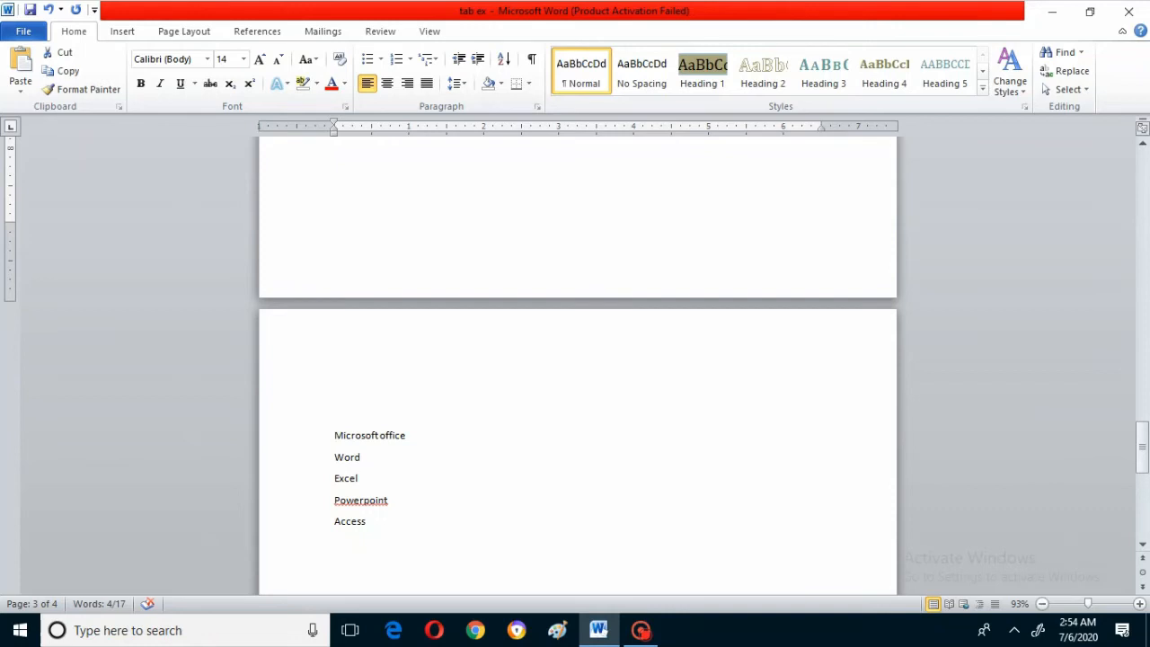
{"action": "left_click_drag", "start_coordinate": [334, 435], "coordinate": [415, 436]}
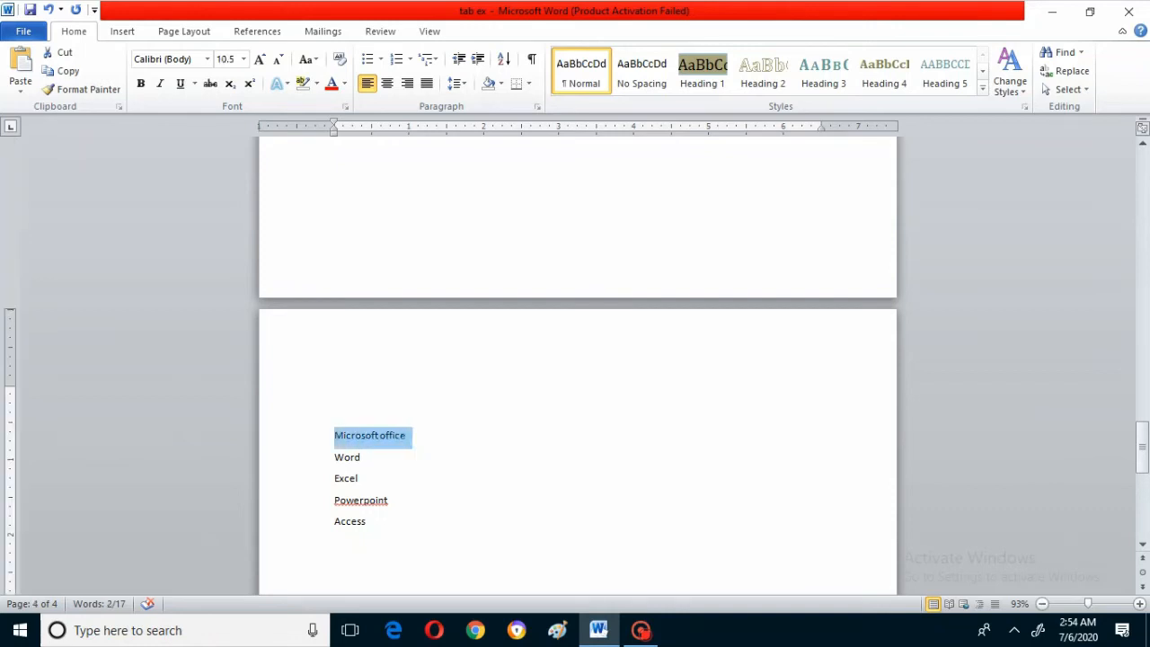
{"action": "left_click", "coordinate": [701, 79]}
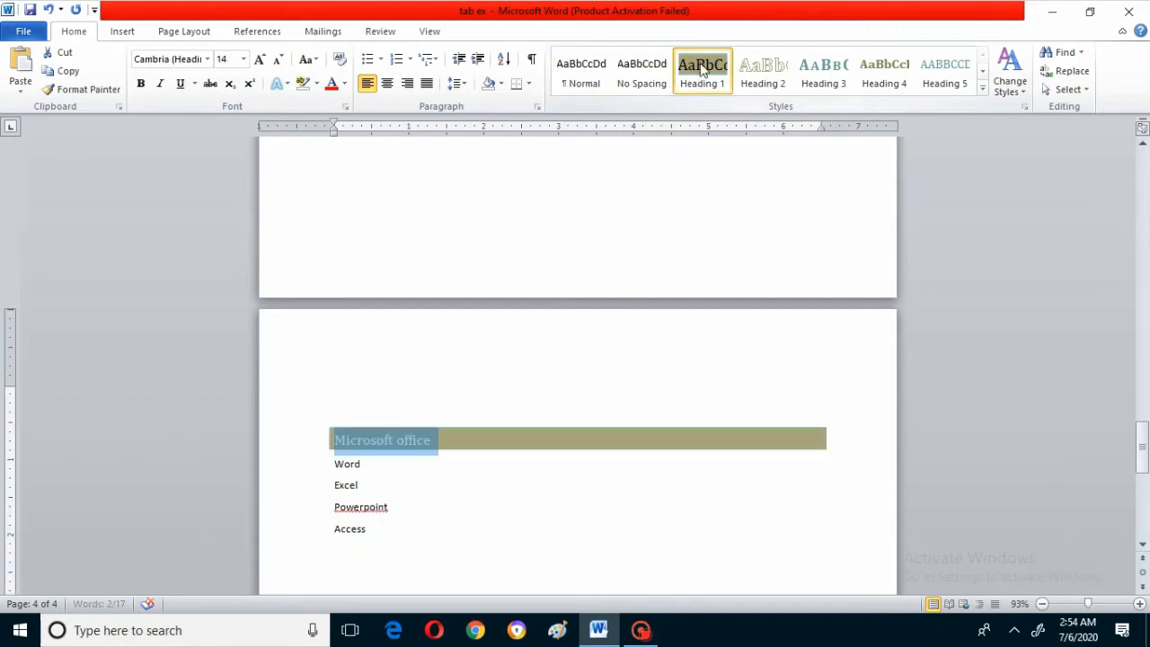
{"action": "left_click", "coordinate": [336, 549]}
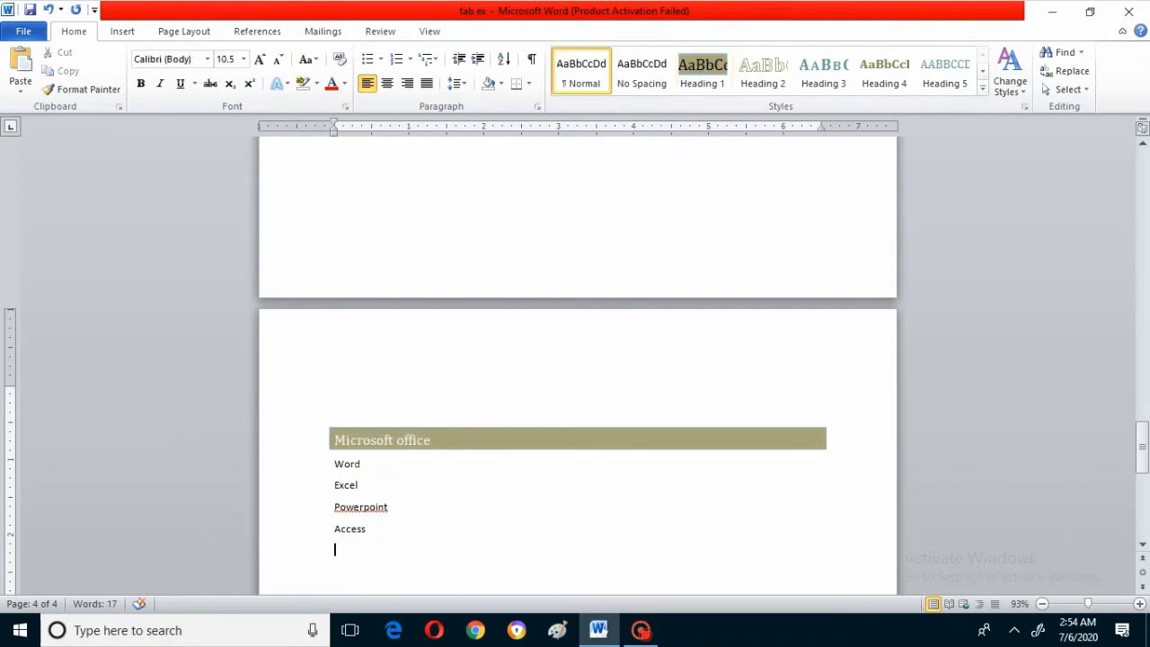
- Set the font size of the Word, Excel, Powerpoint and Access lines under "Microsoft office" to 14
{"action": "left_click_drag", "start_coordinate": [332, 464], "coordinate": [370, 531]}
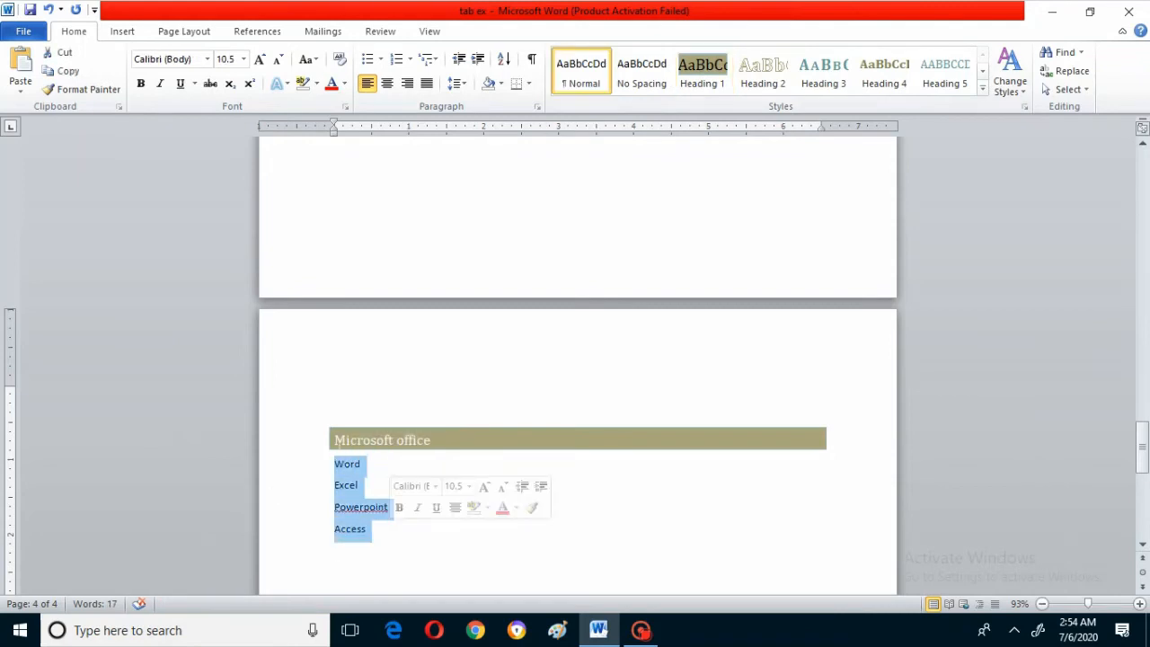
{"action": "left_click", "coordinate": [243, 62]}
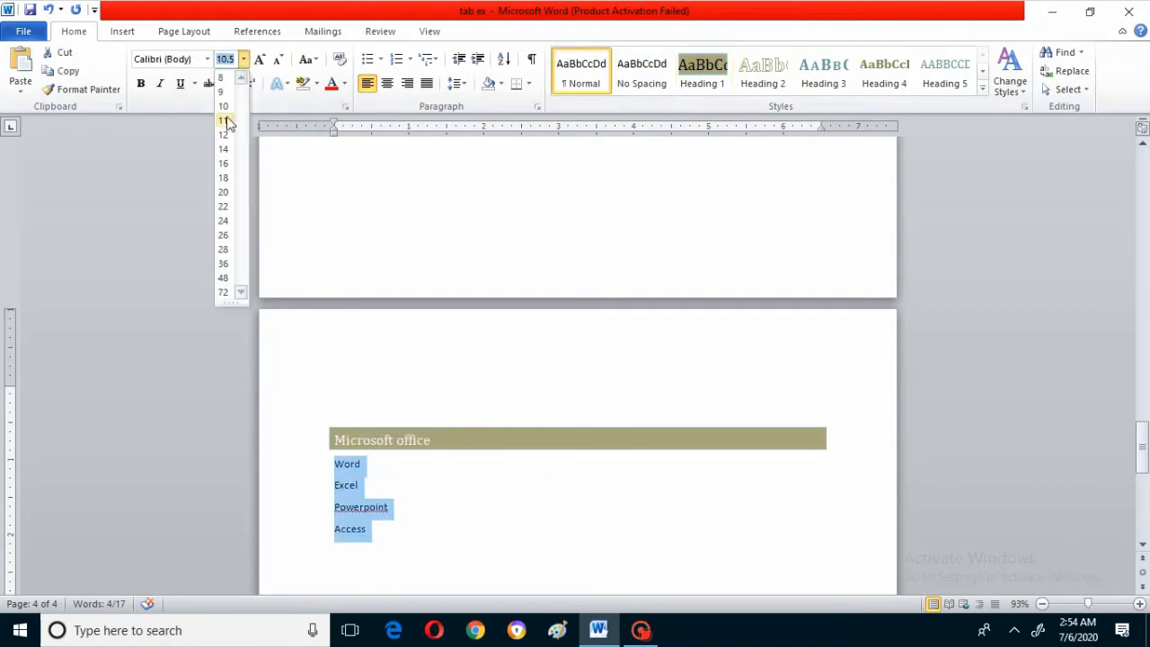
{"action": "left_click", "coordinate": [225, 149]}
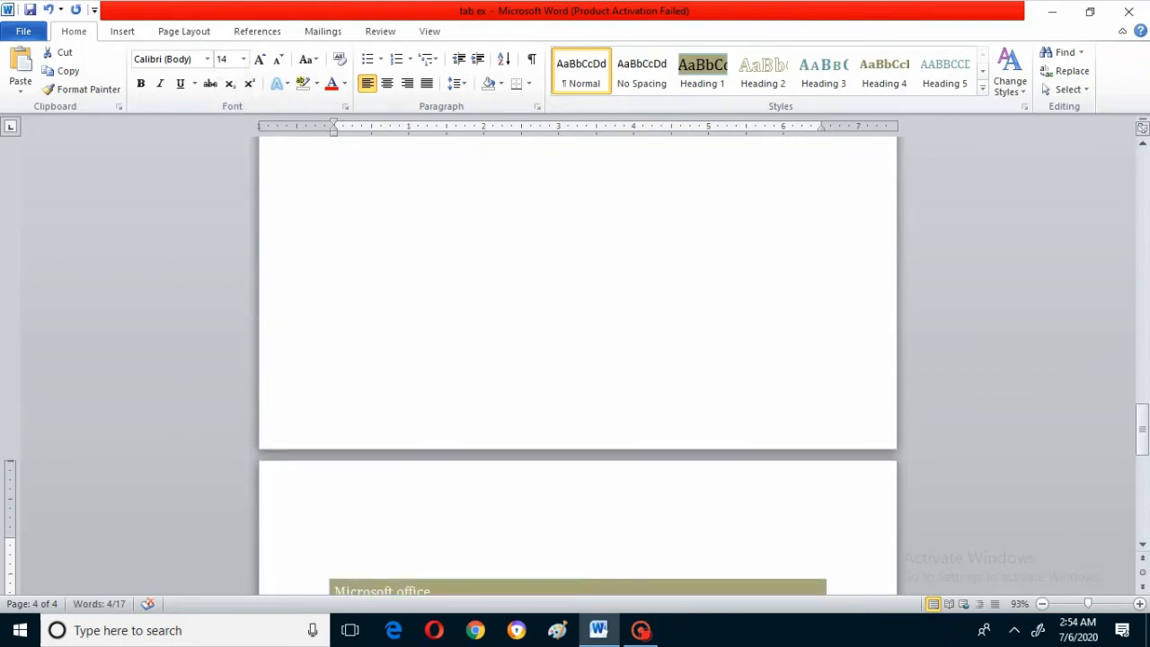
- Insert an Automatic Table 1 table of contents at the start of the blank first page
{"action": "scroll", "coordinate": [578, 365], "scroll_direction": "down", "scroll_amount": 4}
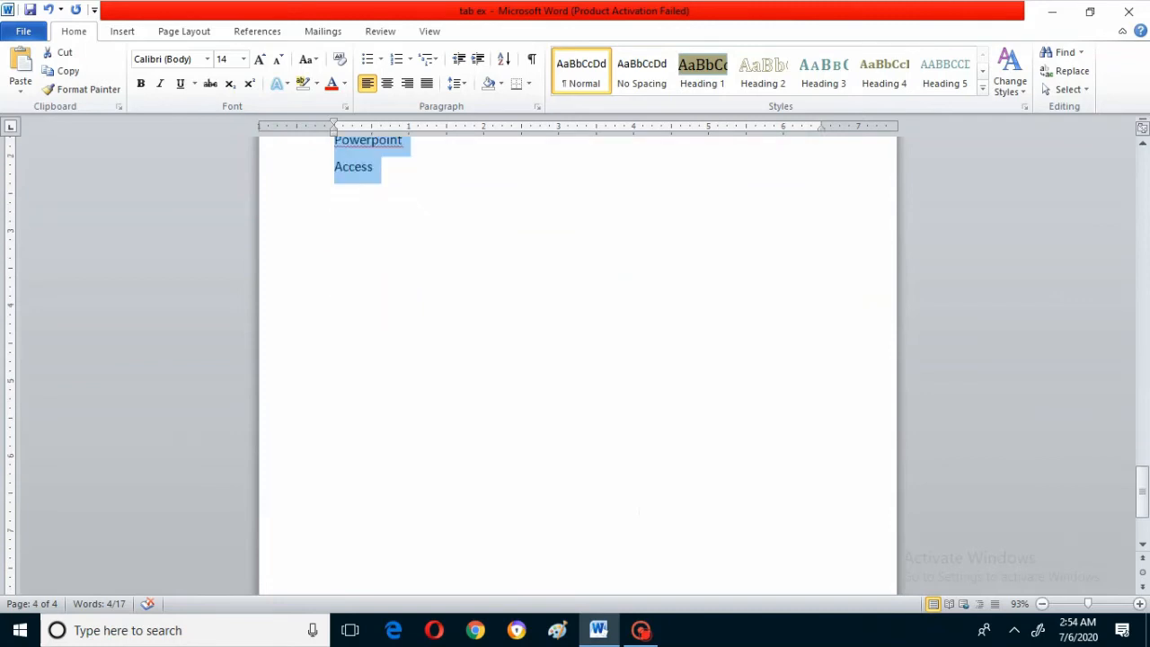
{"action": "scroll", "coordinate": [578, 365], "scroll_direction": "up", "scroll_amount": 3}
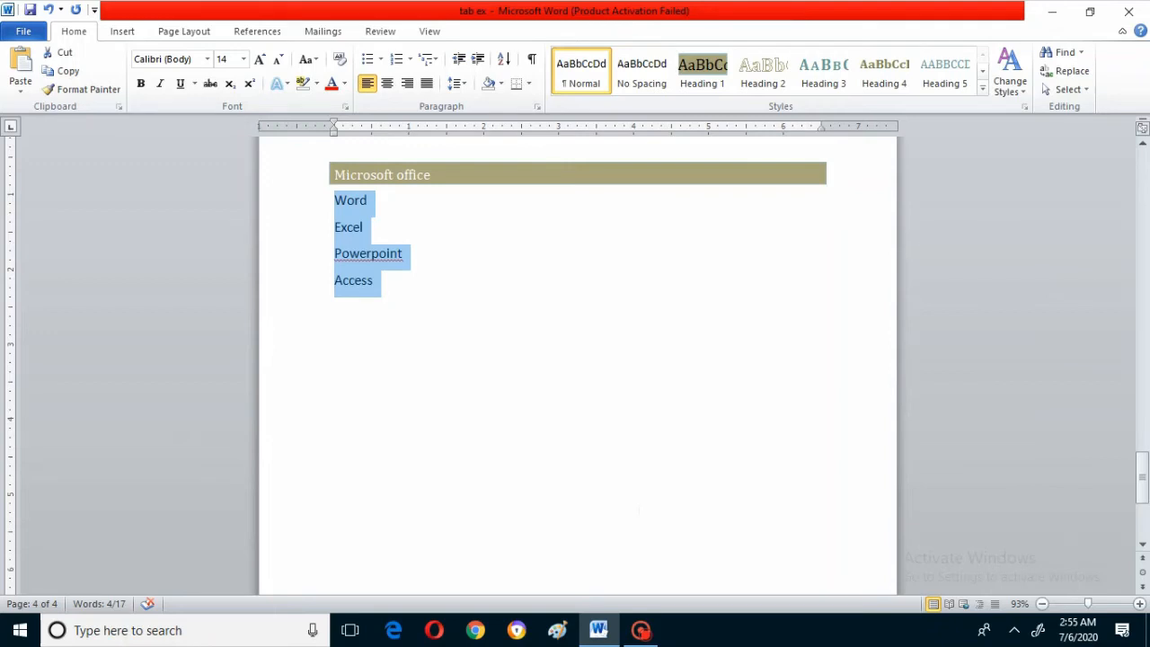
{"action": "scroll", "coordinate": [638, 510], "scroll_direction": "up", "scroll_amount": 20}
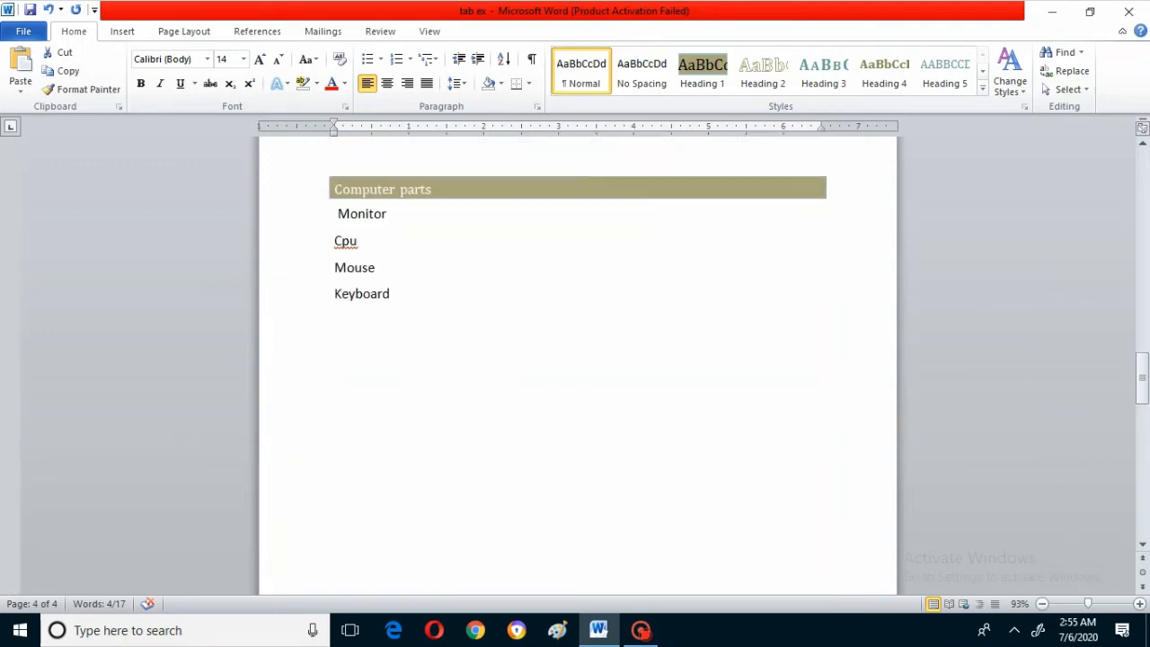
{"action": "scroll", "coordinate": [577, 364], "scroll_direction": "up", "scroll_amount": 3}
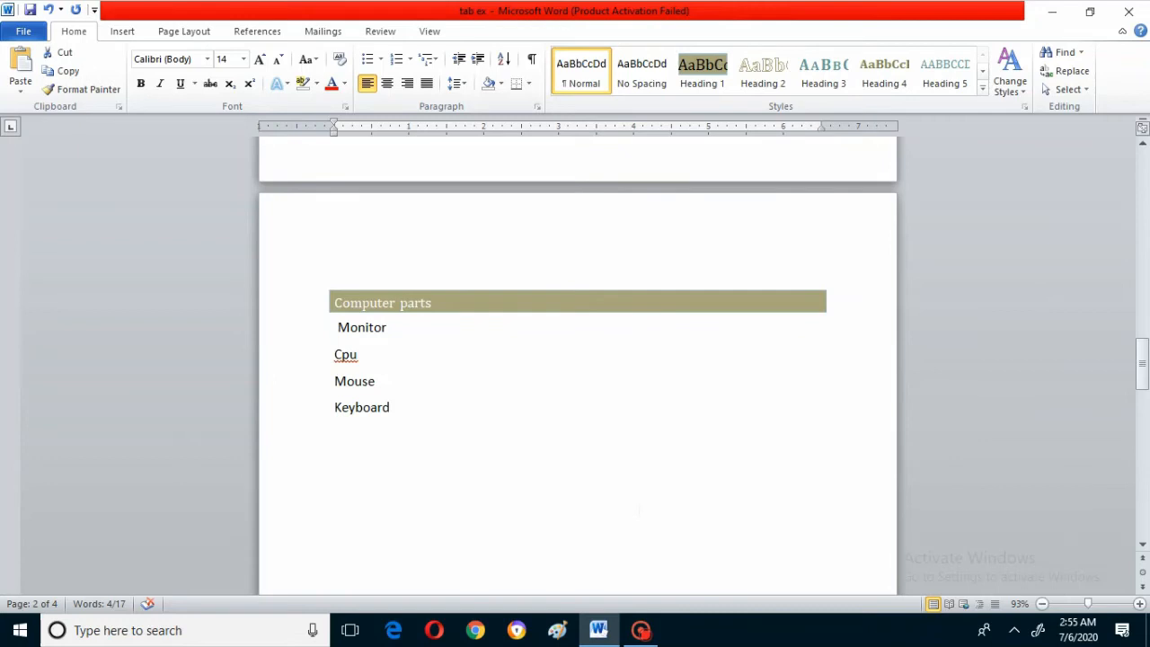
{"action": "scroll", "coordinate": [639, 509], "scroll_direction": "up", "scroll_amount": 20}
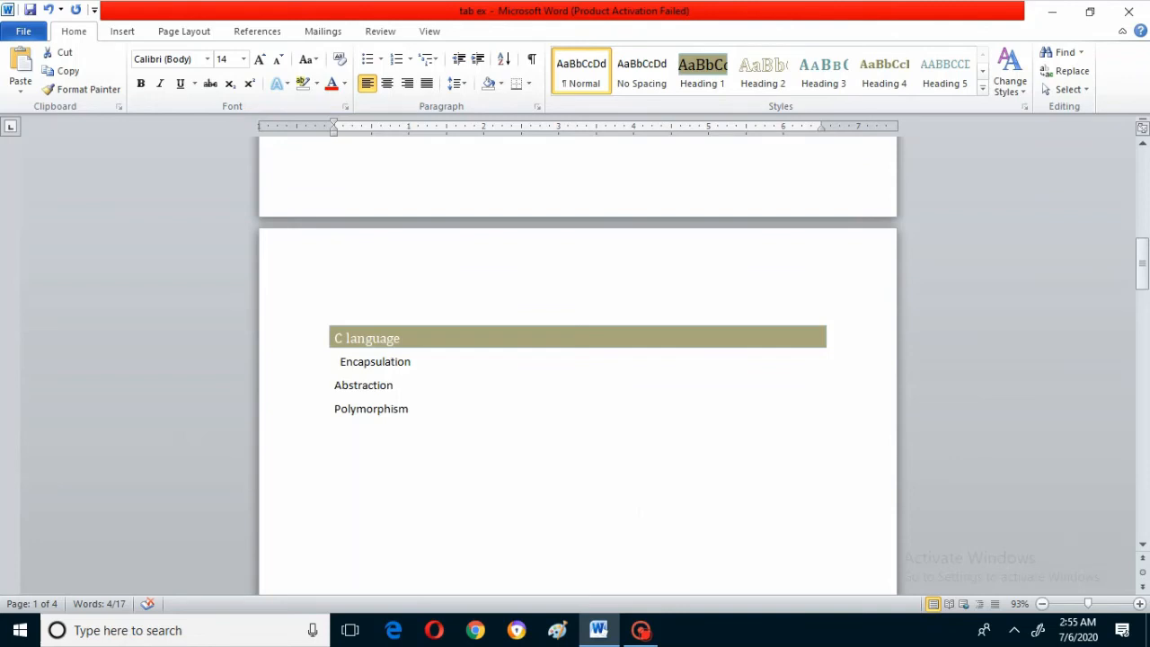
{"action": "scroll", "coordinate": [577, 360], "scroll_direction": "up", "scroll_amount": 8}
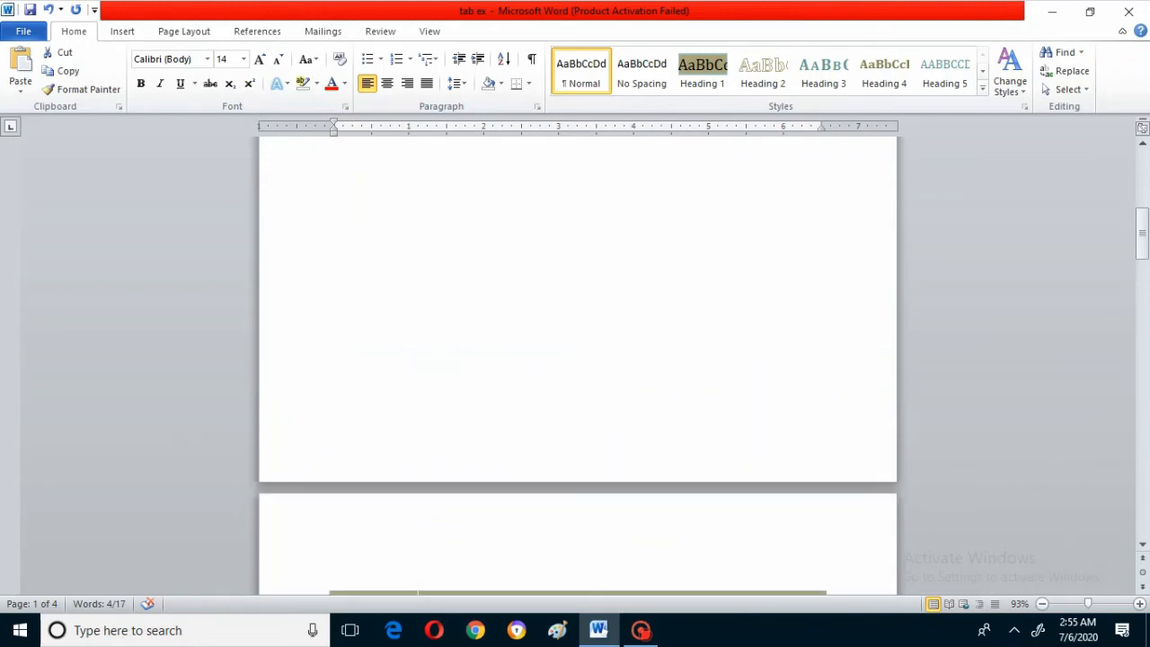
{"action": "scroll", "coordinate": [578, 359], "scroll_direction": "up", "scroll_amount": 5}
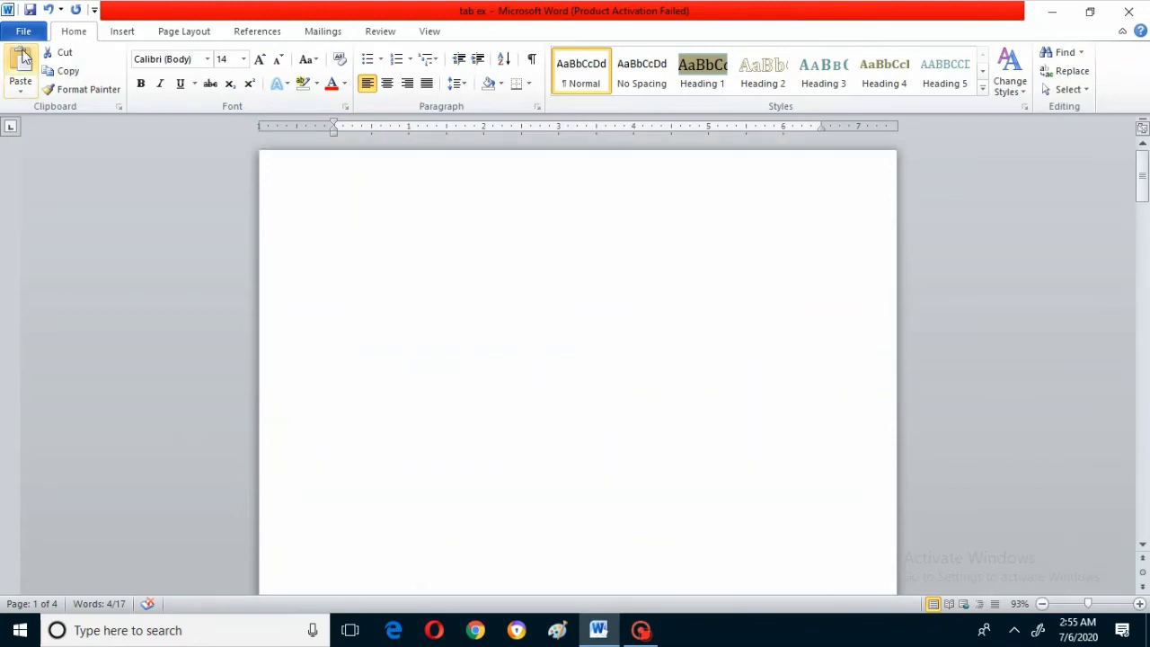
{"action": "left_click", "coordinate": [248, 33]}
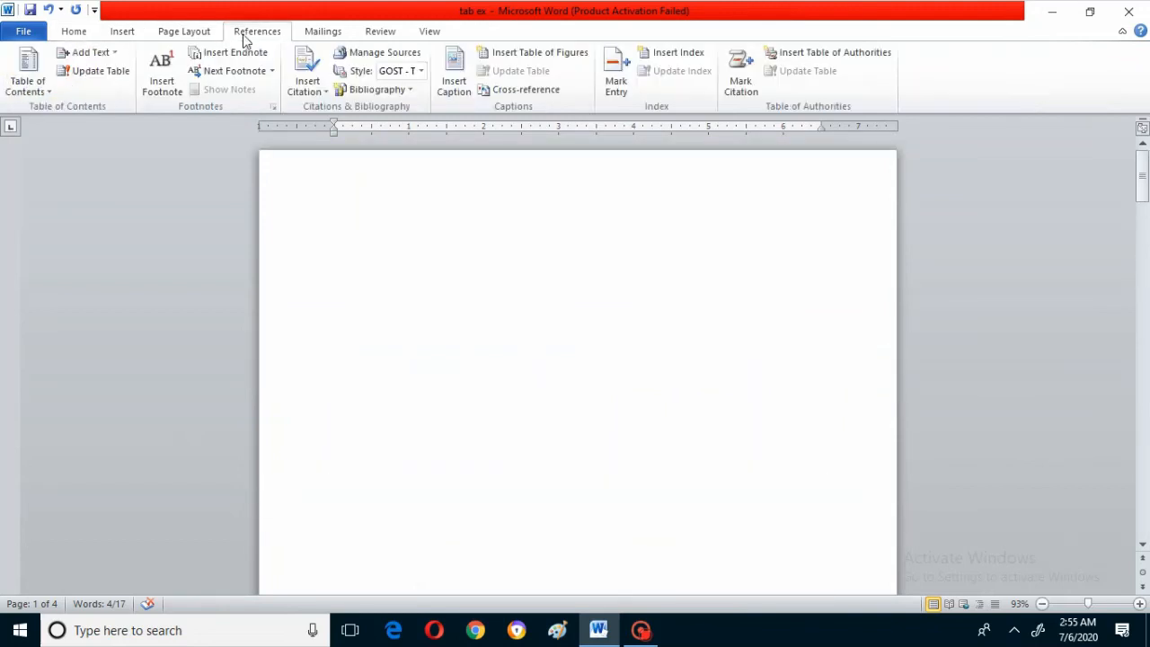
{"action": "left_click", "coordinate": [334, 274]}
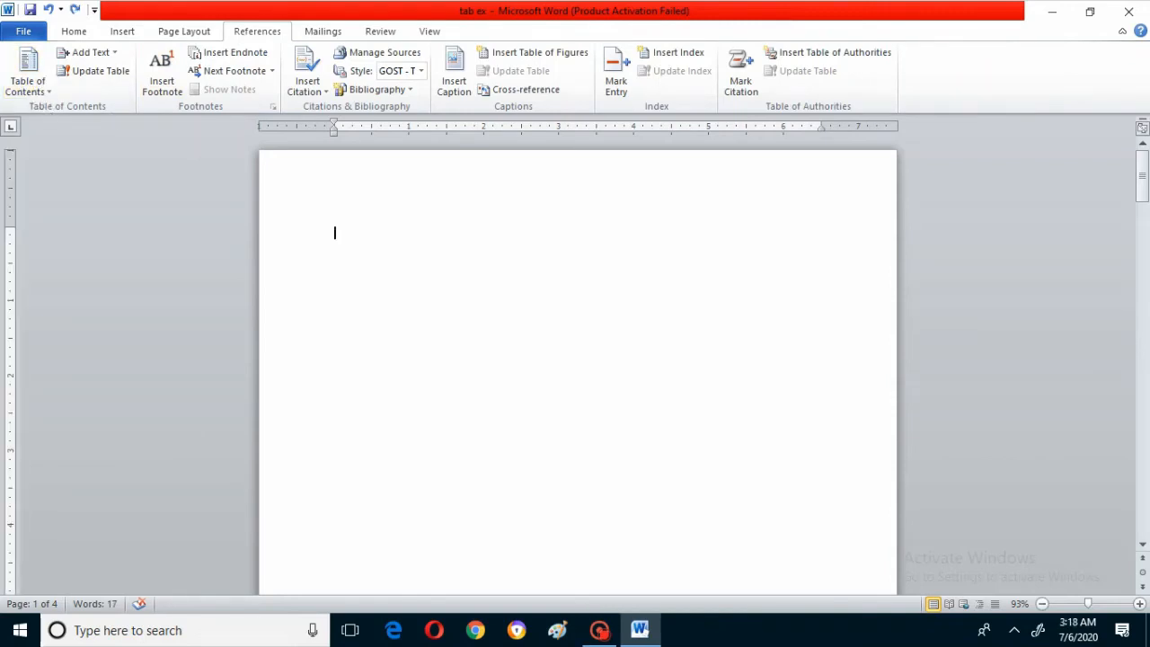
{"action": "left_click", "coordinate": [36, 86]}
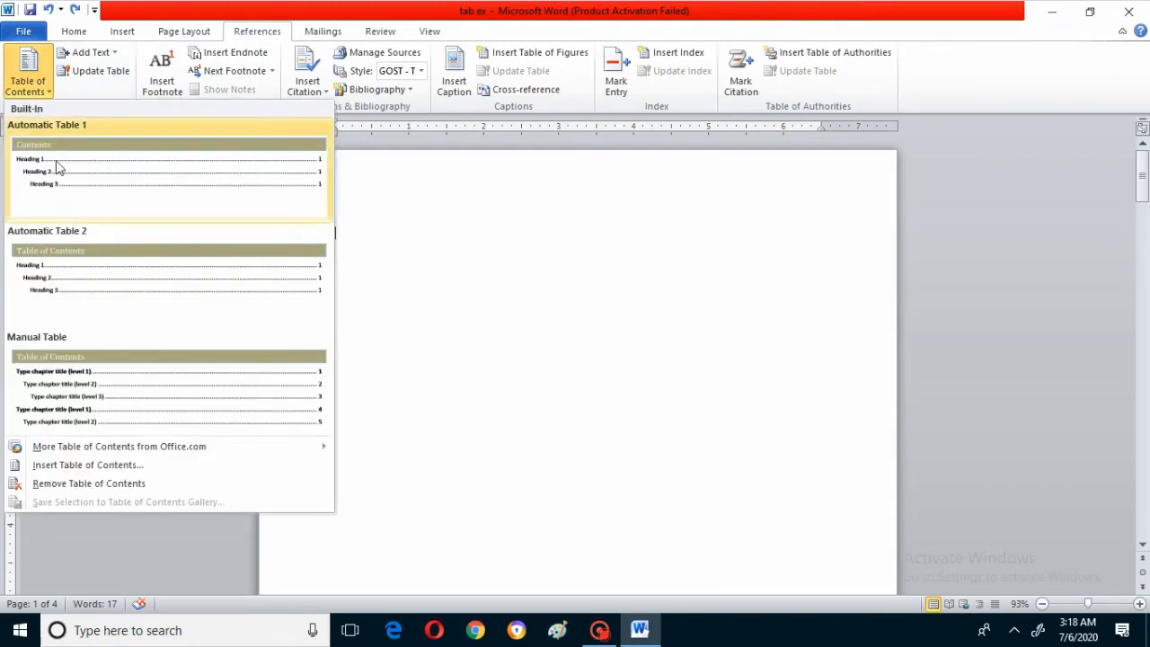
{"action": "left_click", "coordinate": [63, 190]}
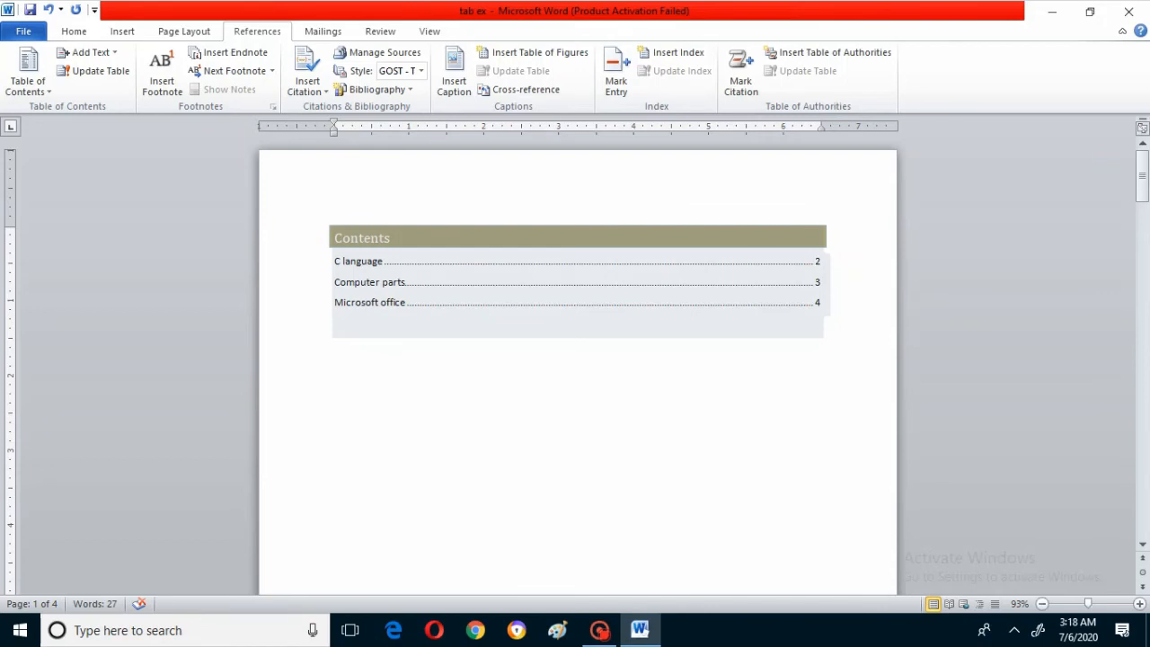
- Follow the "C language" entry in the table of contents to its section, and return to the contents page
{"action": "left_click", "coordinate": [825, 263], "text": "ctrl"}
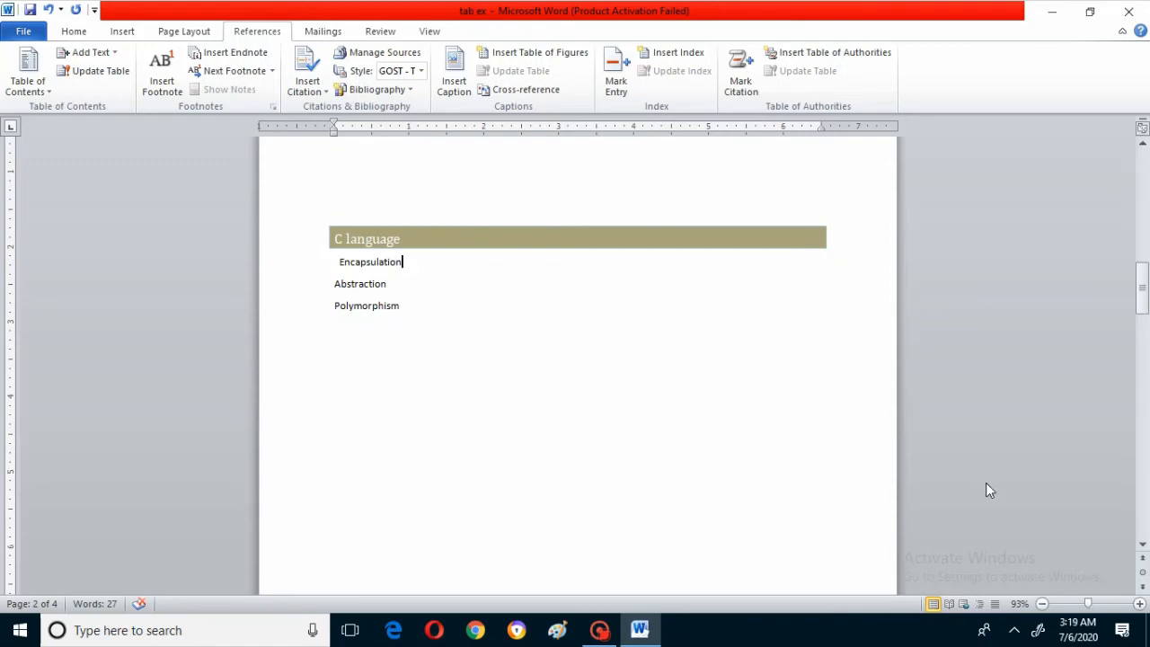
{"action": "left_click", "coordinate": [1143, 144]}
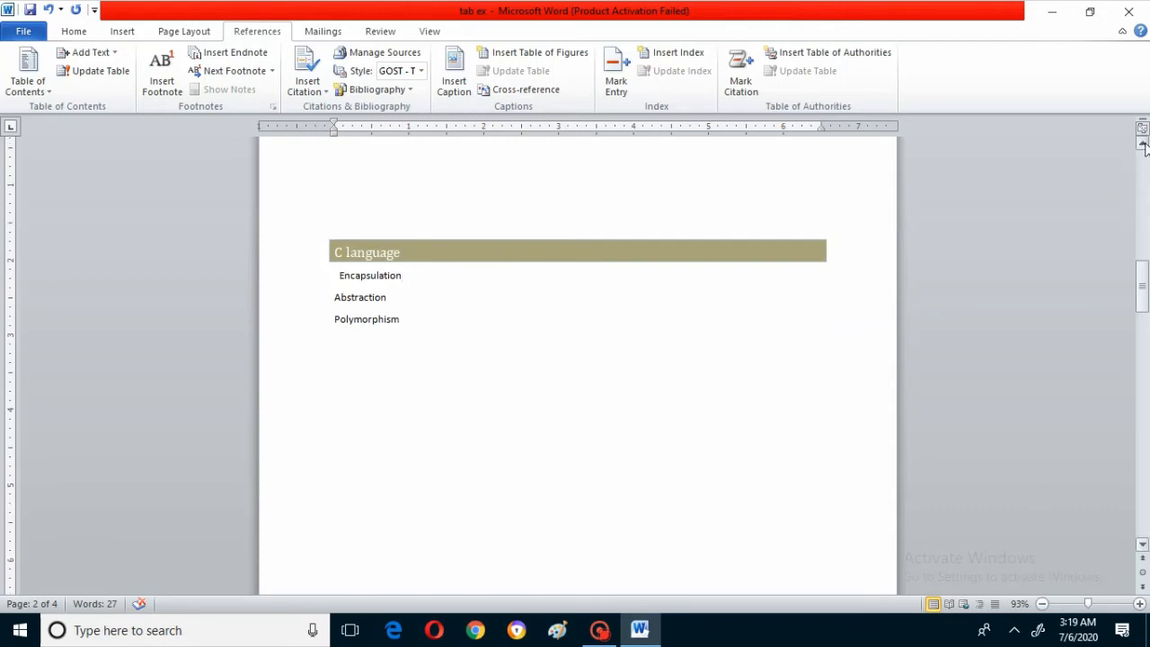
{"action": "left_click", "coordinate": [1144, 146]}
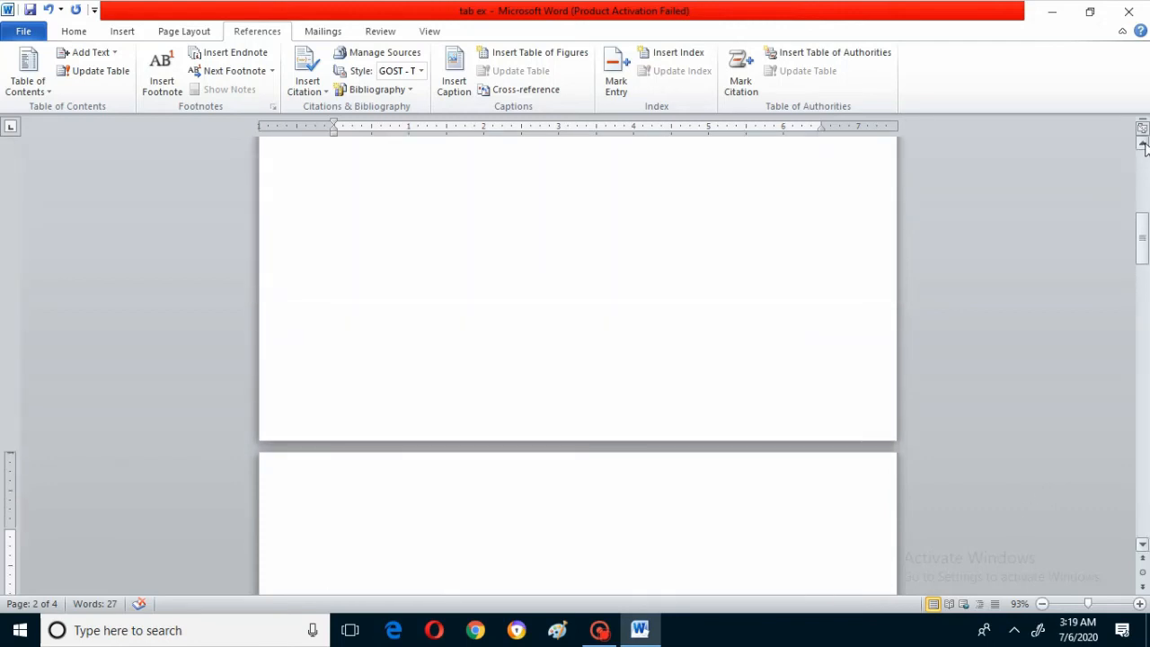
{"action": "left_click", "coordinate": [1143, 146]}
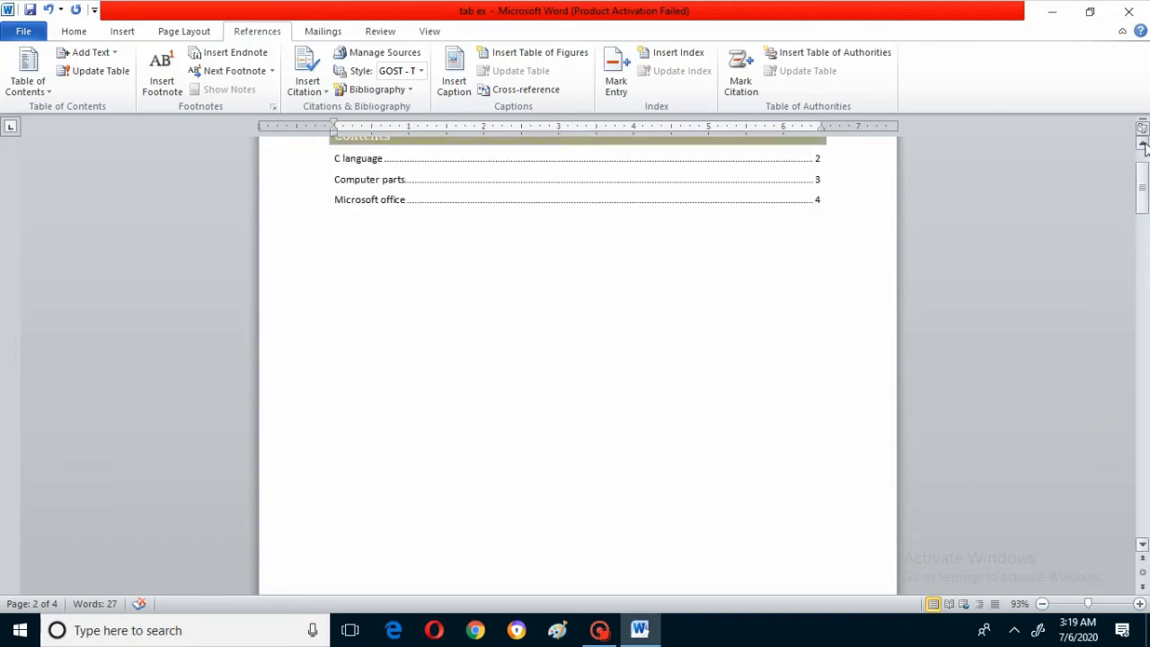
{"action": "left_click", "coordinate": [1143, 146]}
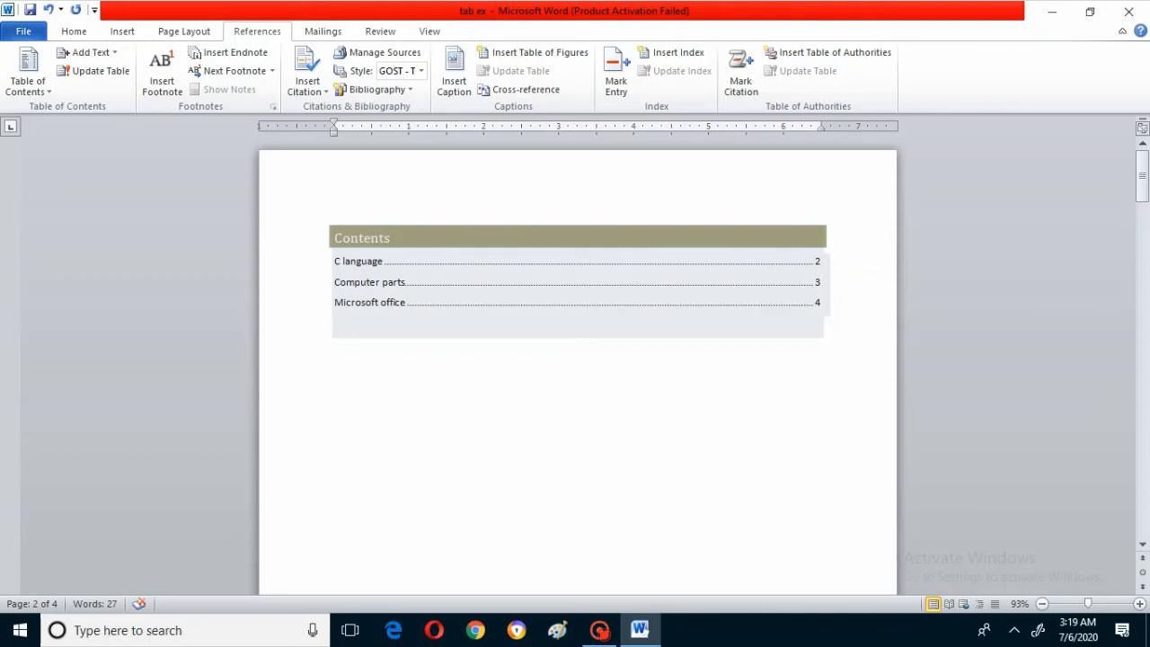
- Follow the "Computer parts" entry in the table of contents to its section, and return to the contents page
{"action": "left_click", "coordinate": [818, 286], "text": "ctrl"}
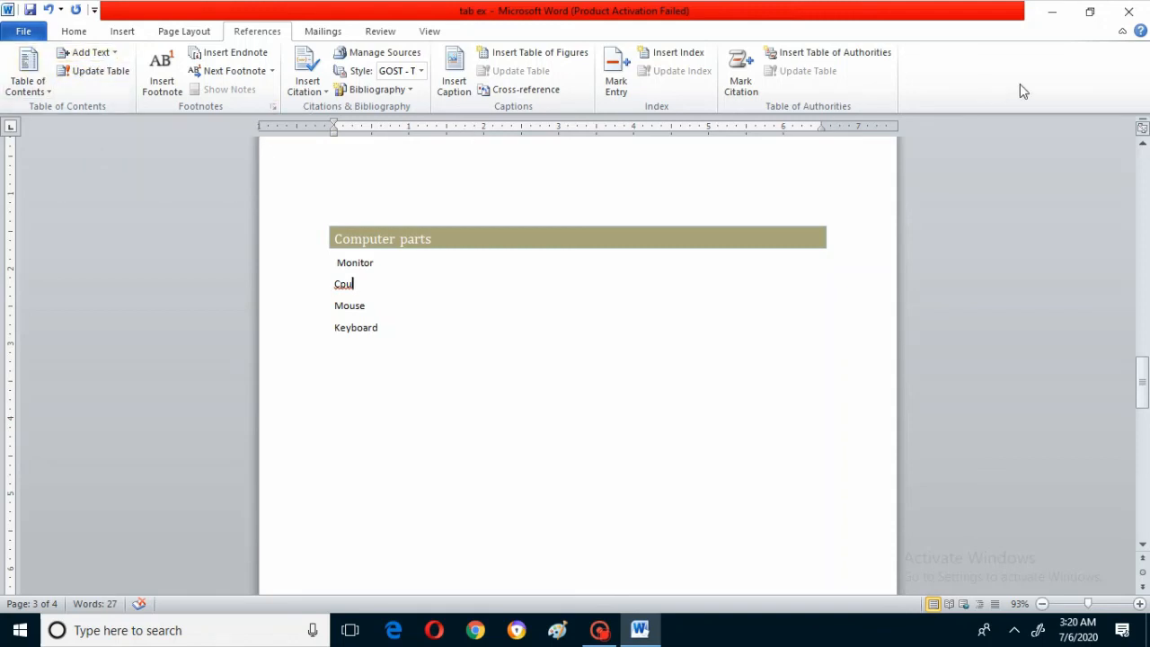
{"action": "left_click", "coordinate": [1142, 144]}
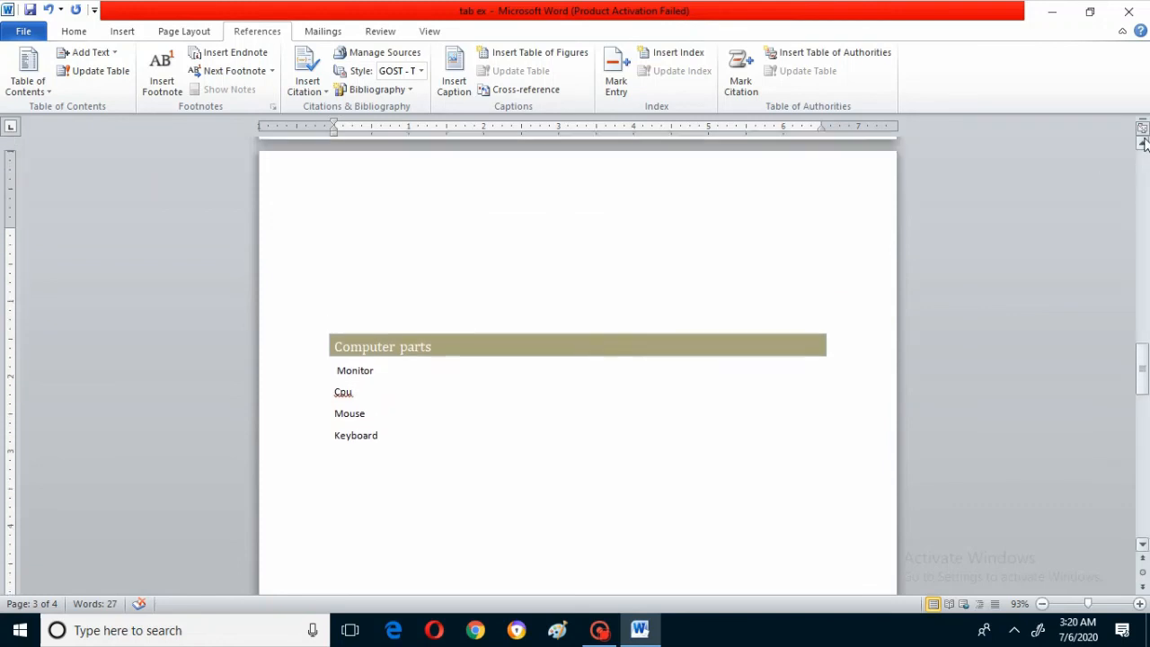
{"action": "left_click_drag", "start_coordinate": [1144, 143], "coordinate": [1144, 143]}
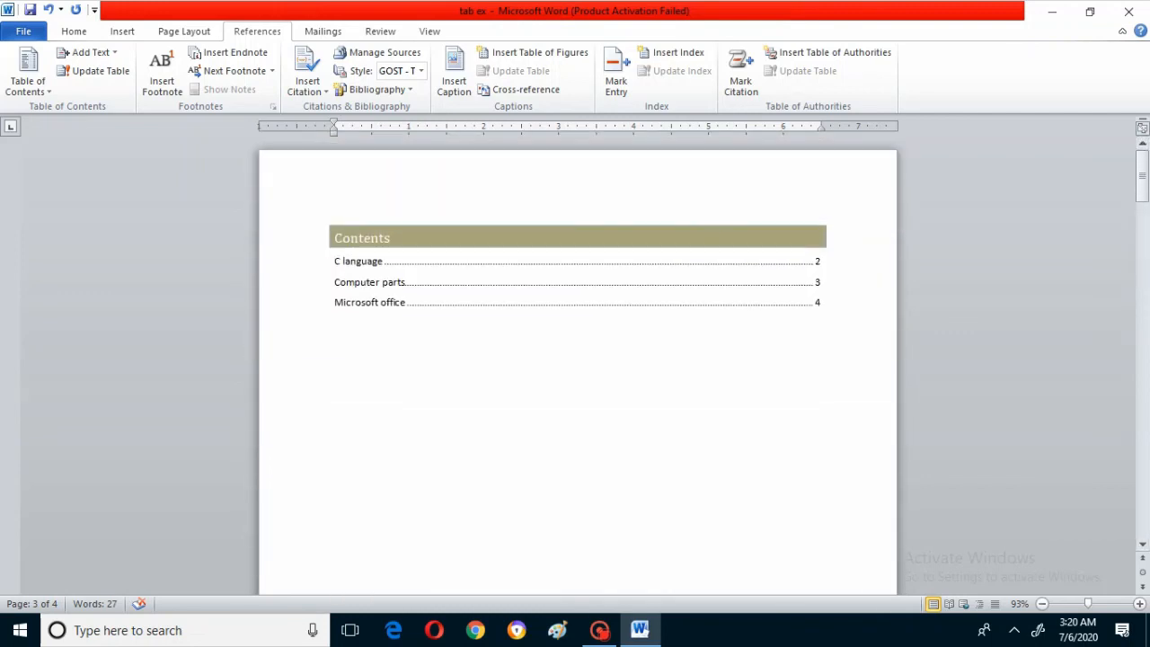
- Update the table of contents with the option to update page numbers only
{"action": "left_click", "coordinate": [114, 56]}
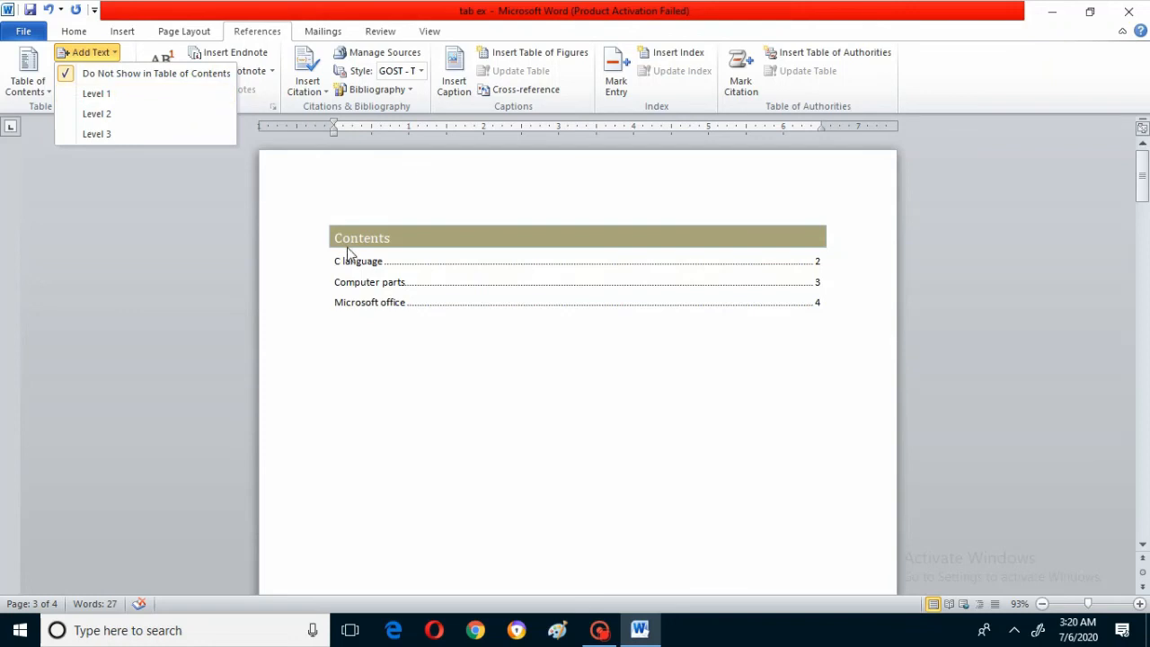
{"action": "left_click", "coordinate": [142, 204]}
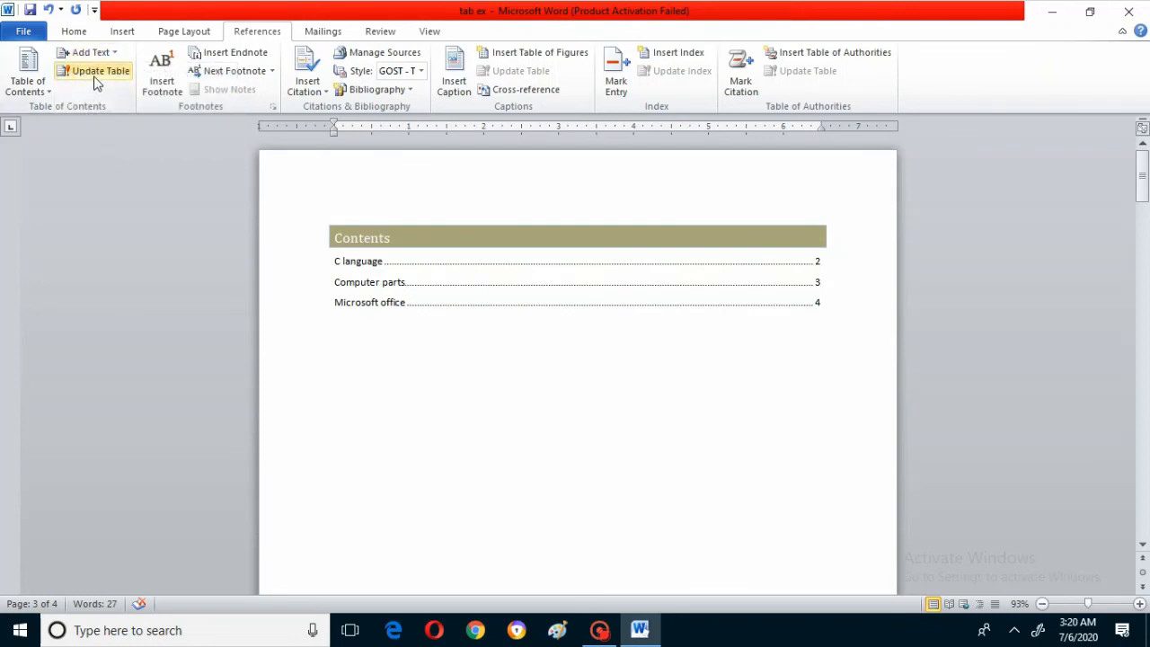
{"action": "left_click", "coordinate": [97, 77]}
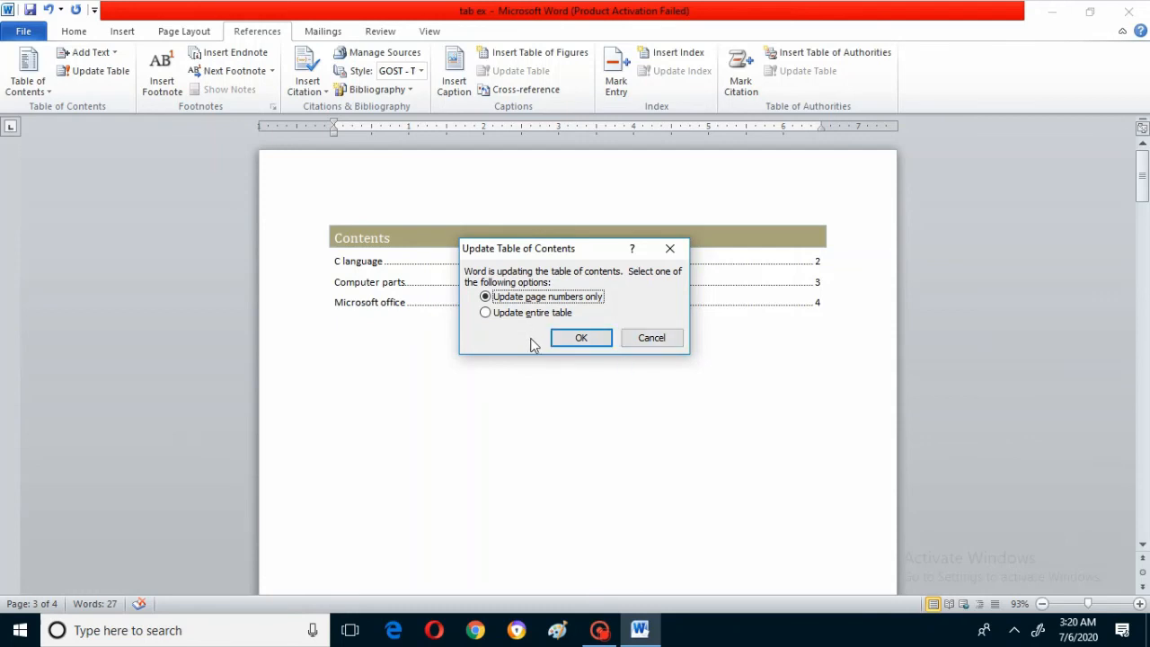
{"action": "left_click", "coordinate": [579, 340]}
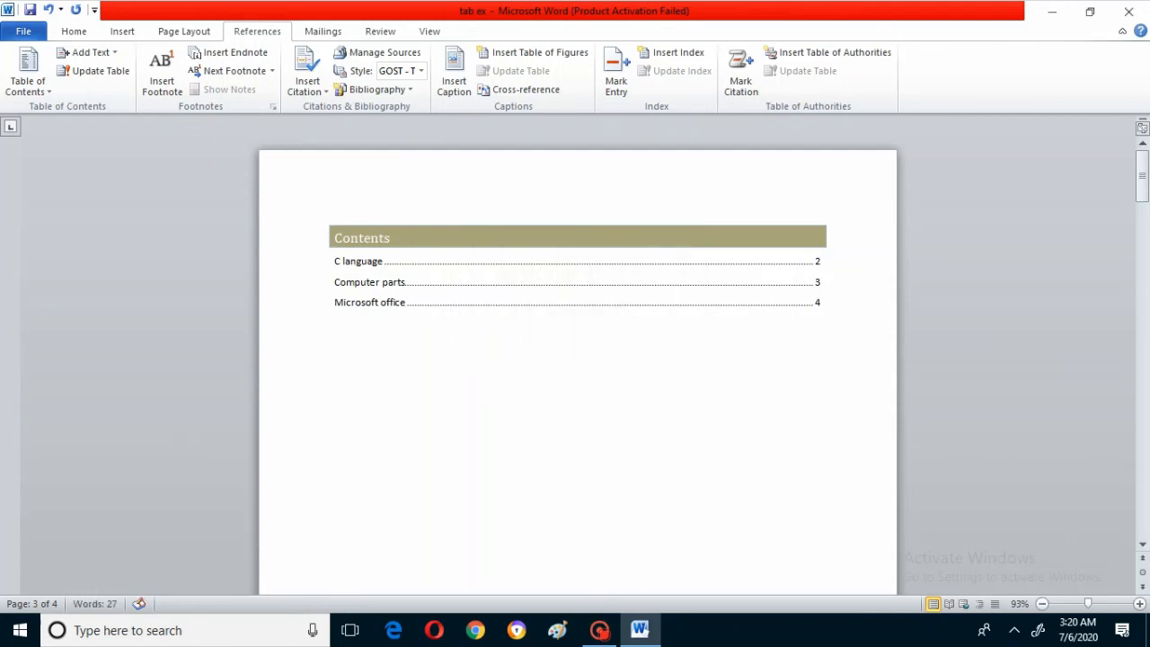